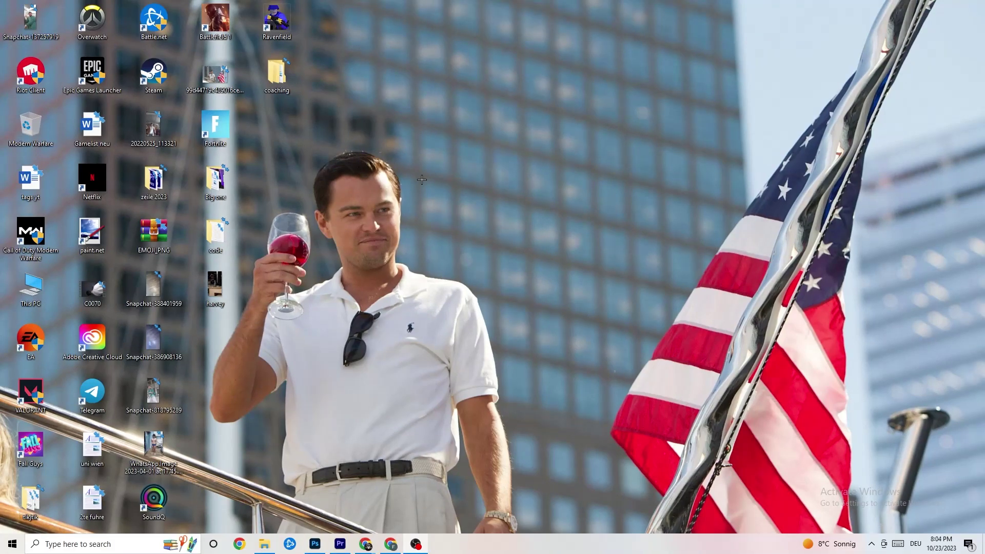
- Move the Steam shortcut out to the empty middle area of the desktop
{"action": "left_click_drag", "start_coordinate": [154, 76], "coordinate": [496, 197]}
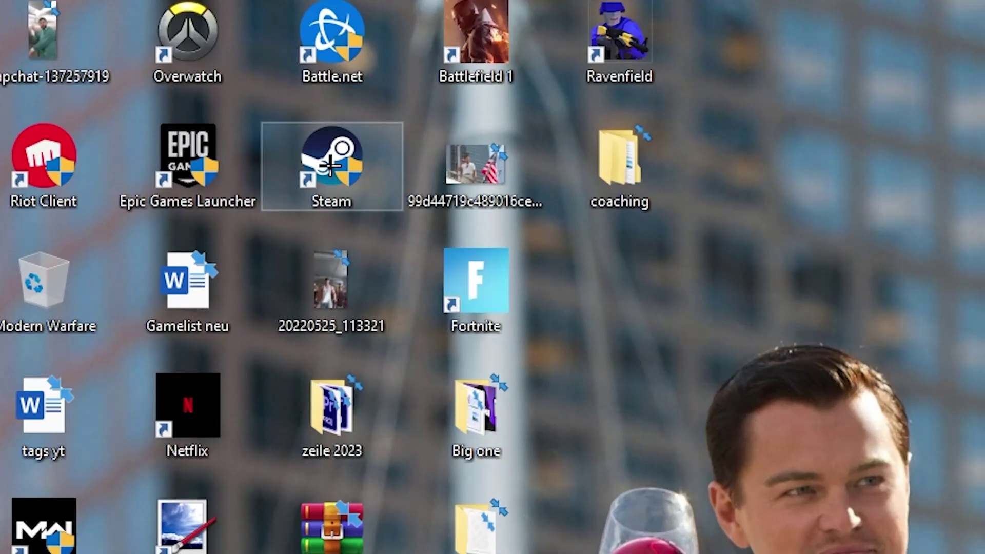
{"action": "left_click_drag", "start_coordinate": [521, 304], "coordinate": [564, 241]}
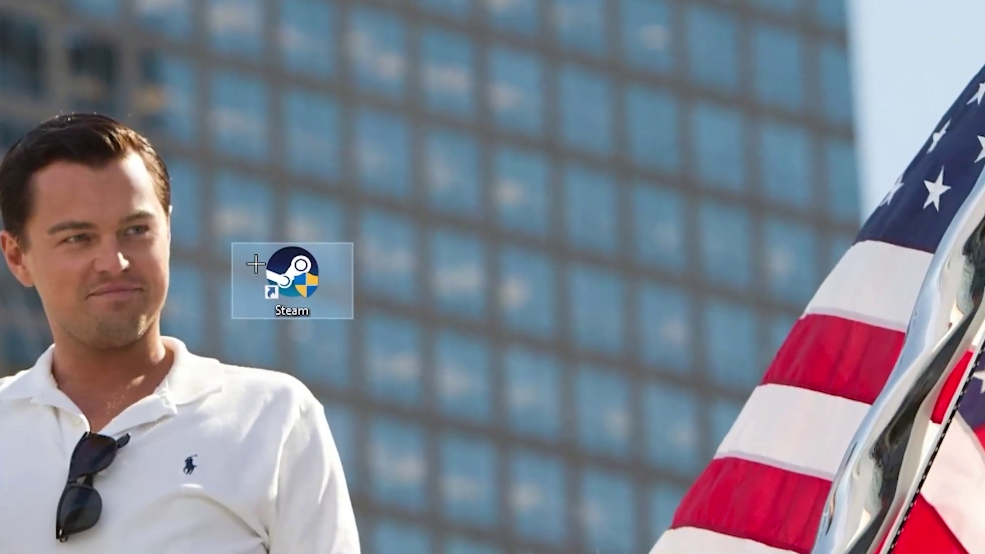
{"action": "left_click_drag", "start_coordinate": [255, 264], "coordinate": [367, 123]}
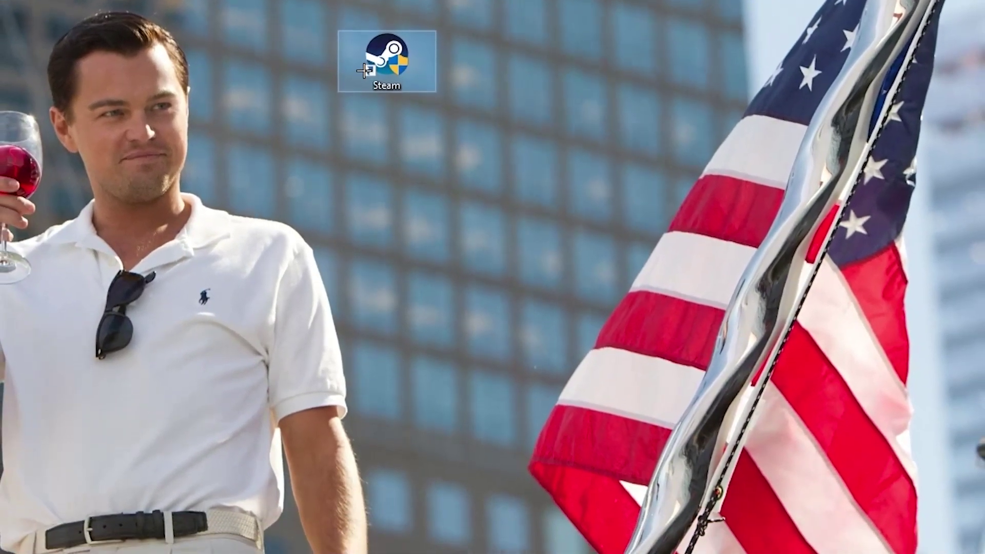
{"action": "right_click", "coordinate": [365, 110]}
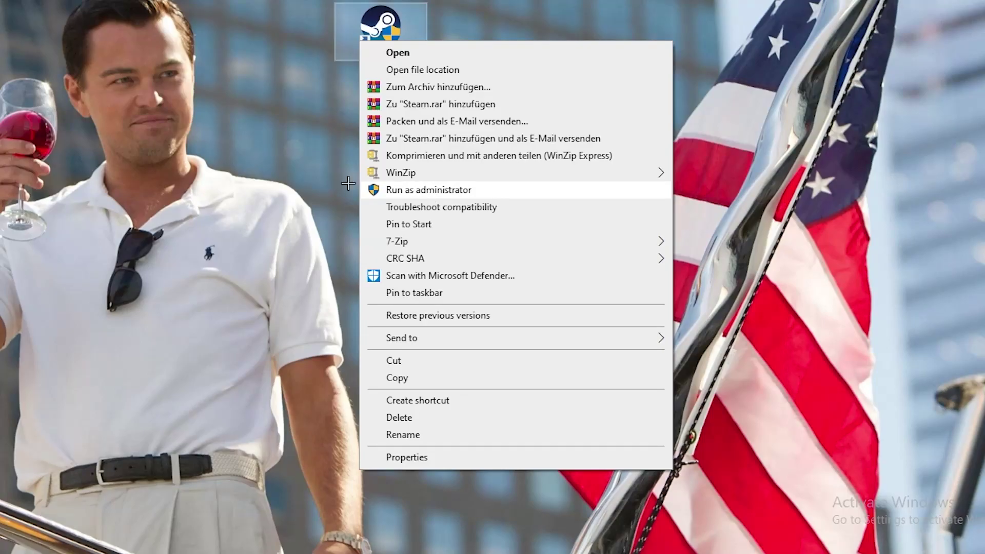
{"action": "left_click", "coordinate": [286, 134]}
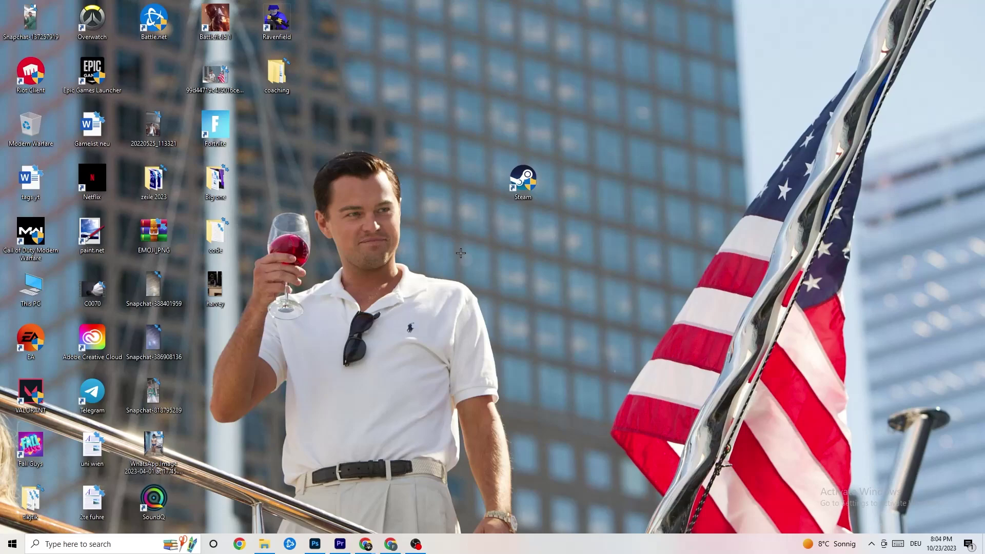
{"action": "left_click_drag", "start_coordinate": [521, 180], "coordinate": [437, 196]}
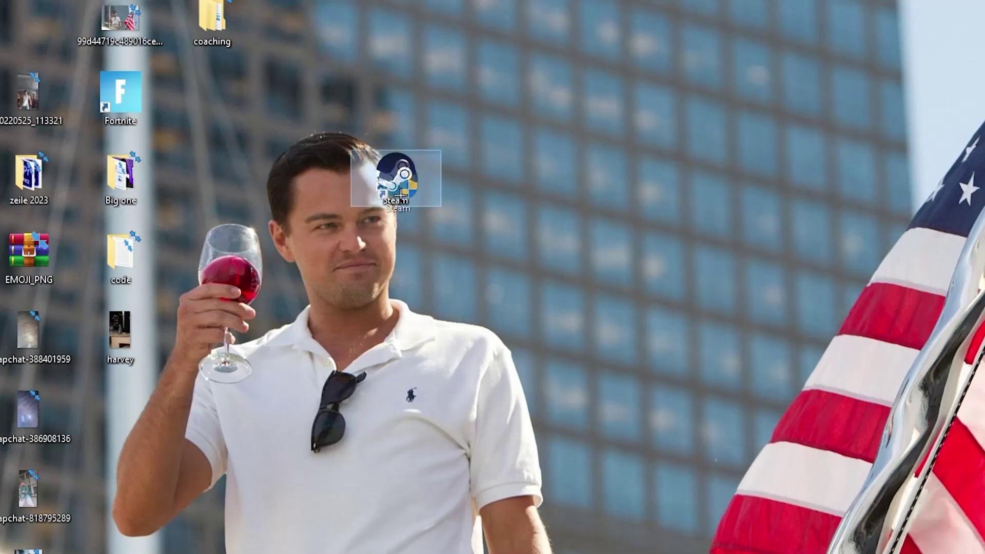
{"action": "left_click_drag", "start_coordinate": [402, 167], "coordinate": [492, 245]}
- Open the Steam shortcut's properties, review its compatibility mode and the offered Windows versions, and accept the dialog
{"action": "right_click", "coordinate": [491, 262]}
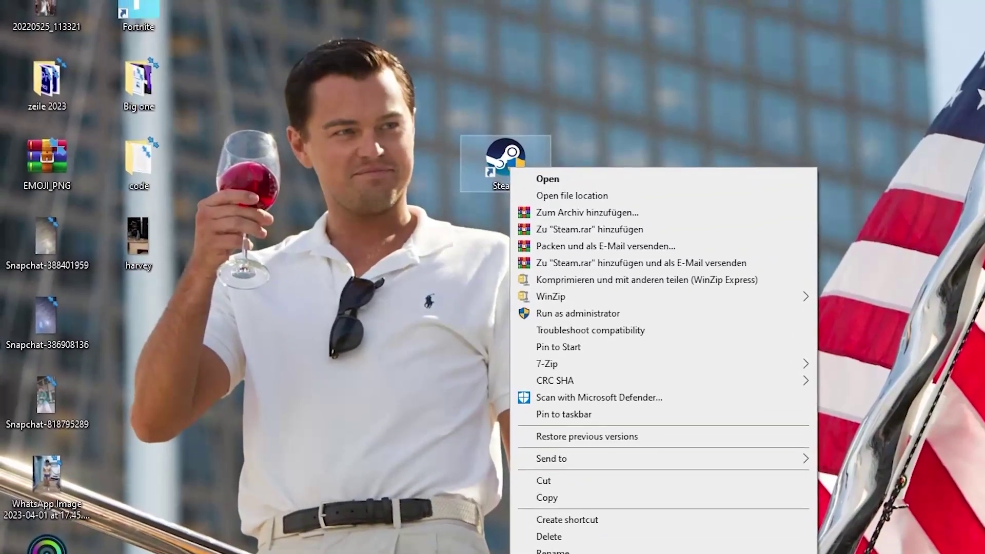
{"action": "left_click", "coordinate": [595, 547]}
{"action": "left_click_drag", "start_coordinate": [632, 209], "coordinate": [512, 45]}
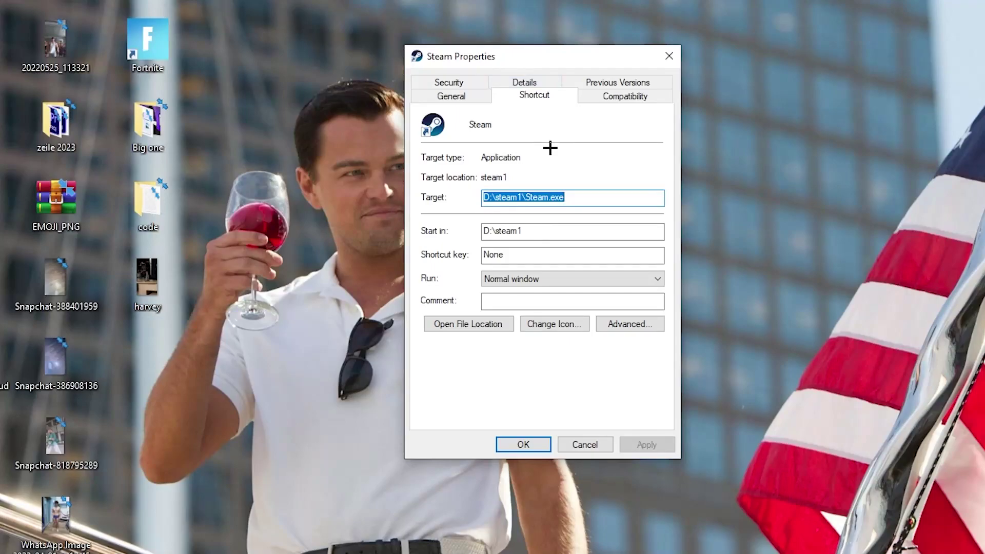
{"action": "left_click", "coordinate": [619, 96]}
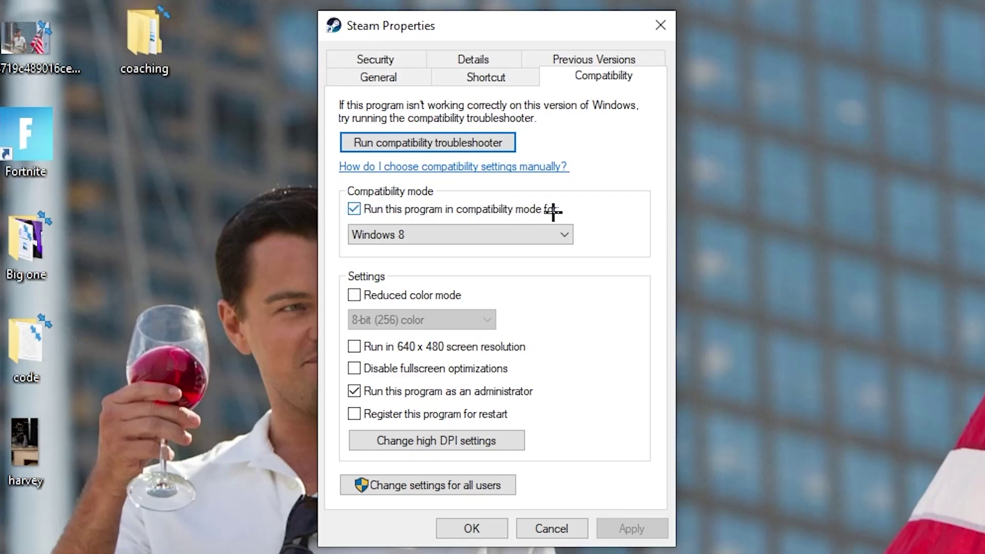
{"action": "left_click", "coordinate": [551, 227]}
{"action": "left_click", "coordinate": [595, 216]}
{"action": "left_click", "coordinate": [478, 525]}
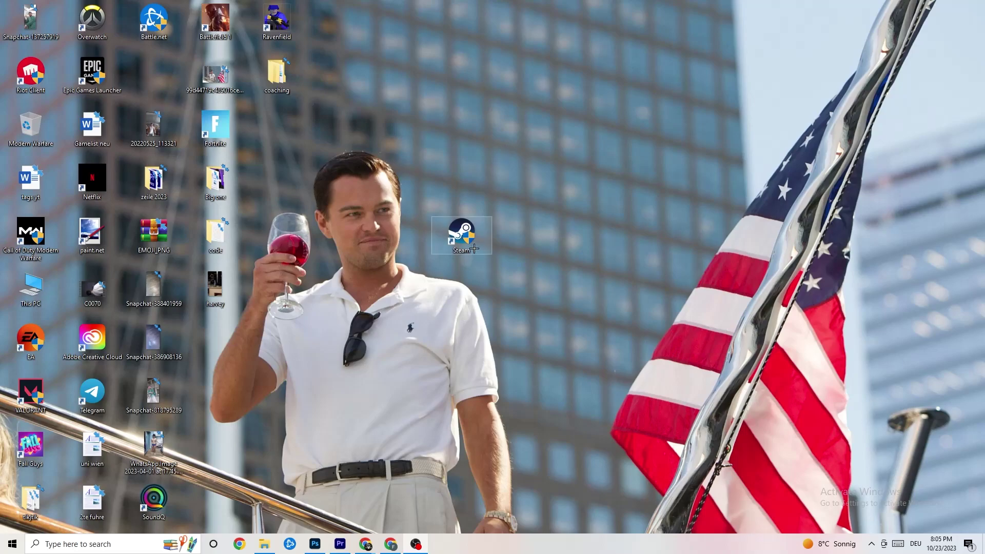
{"action": "left_click_drag", "start_coordinate": [475, 239], "coordinate": [452, 149]}
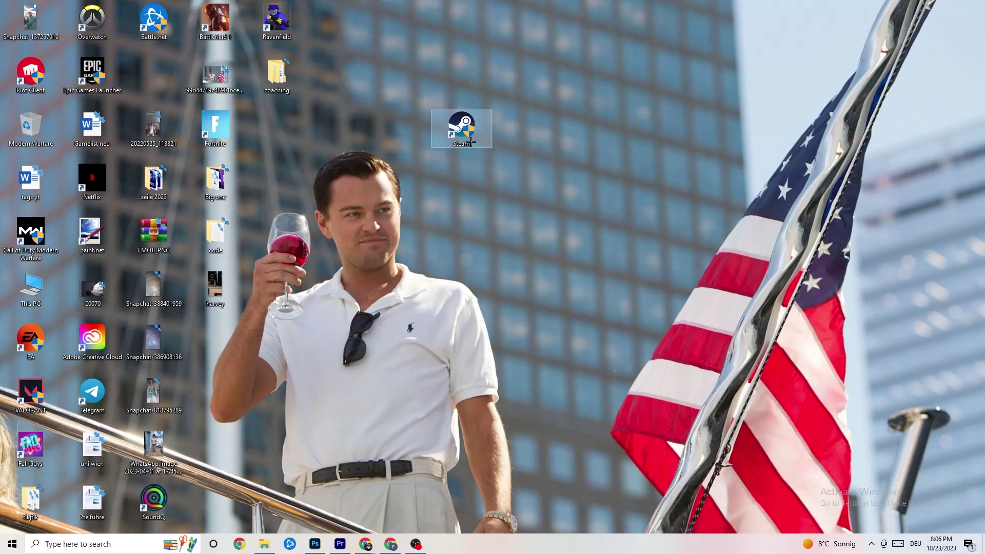
{"action": "left_click_drag", "start_coordinate": [460, 127], "coordinate": [402, 185]}
{"action": "left_click", "coordinate": [427, 139]}
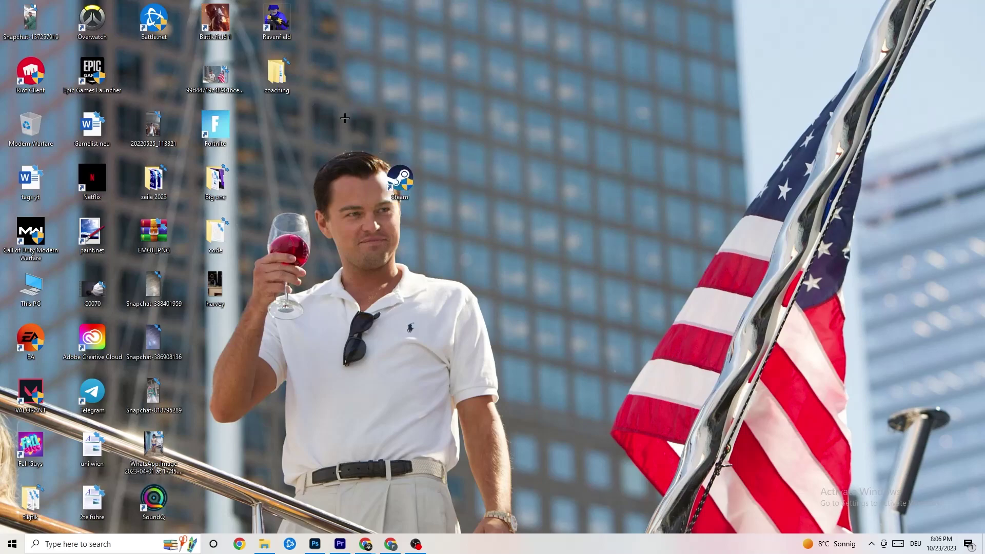
{"action": "left_click_drag", "start_coordinate": [398, 174], "coordinate": [454, 159]}
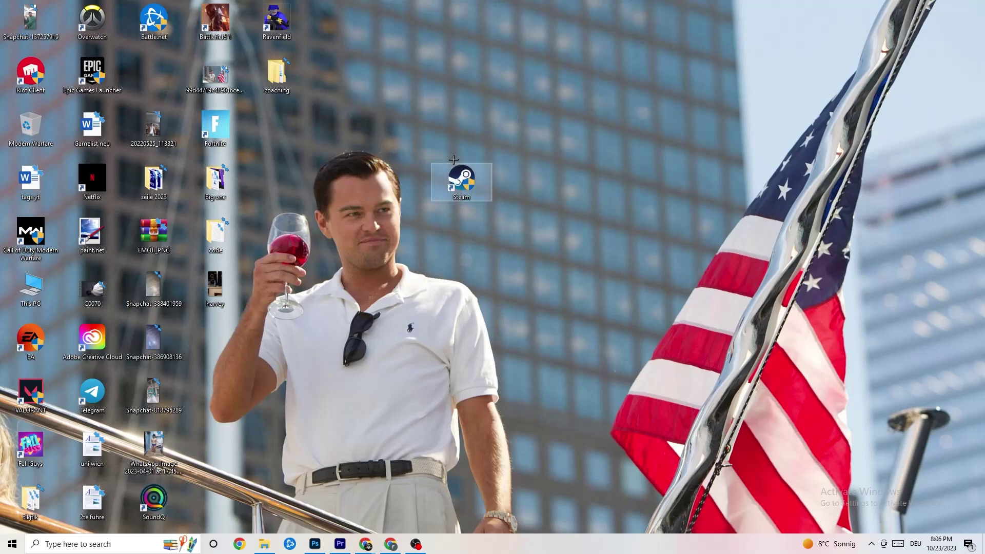
- Check the Steam shortcut's compatibility settings again and close its properties
{"action": "right_click", "coordinate": [464, 189]}
{"action": "left_click", "coordinate": [489, 463]}
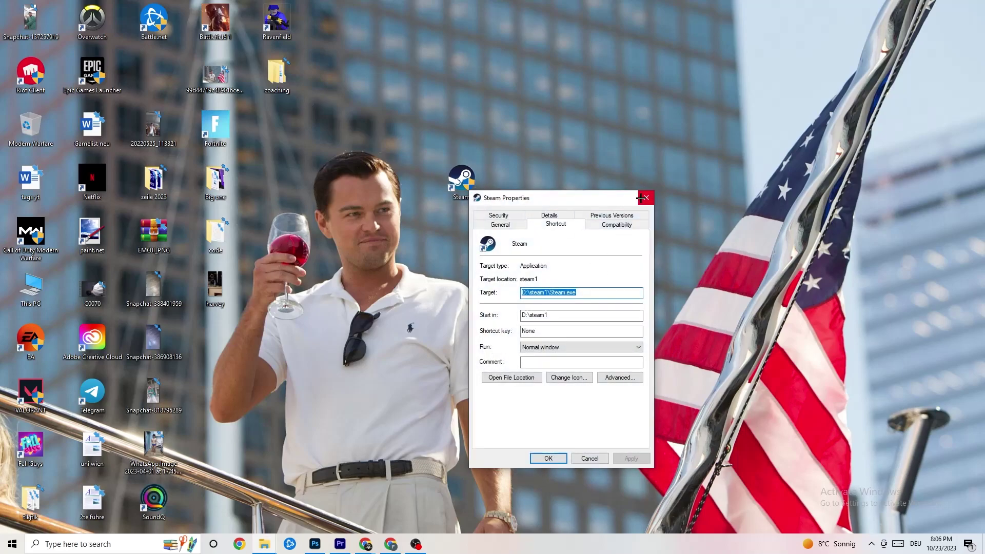
{"action": "left_click", "coordinate": [618, 225]}
{"action": "left_click", "coordinate": [646, 197]}
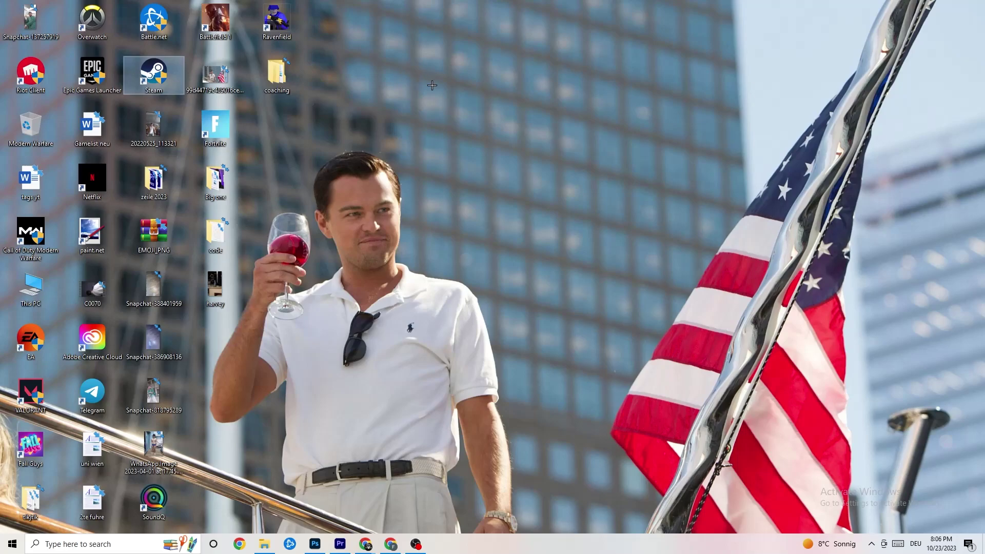
{"action": "left_click", "coordinate": [478, 100]}
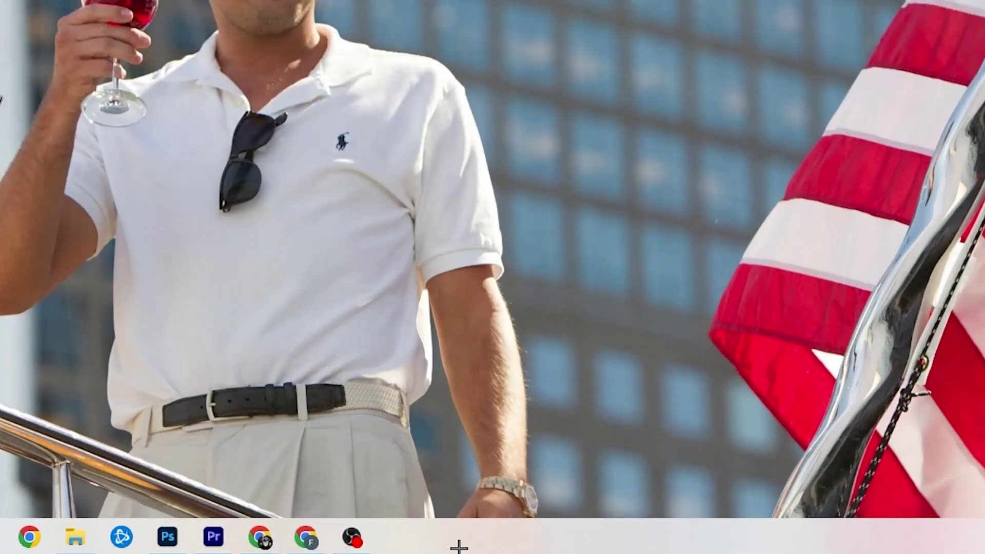
- Open Task Manager and maximize its window
{"action": "right_click", "coordinate": [422, 547]}
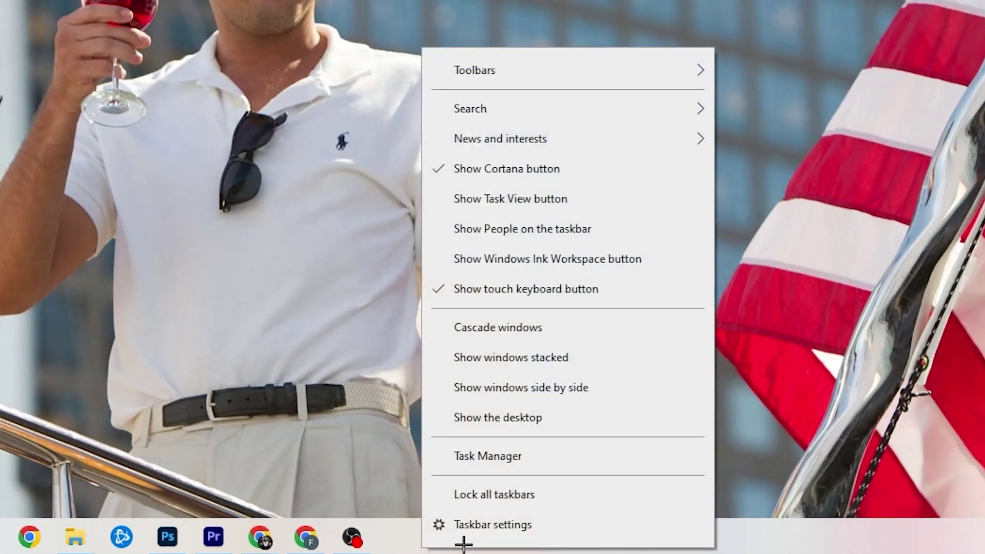
{"action": "left_click", "coordinate": [510, 461]}
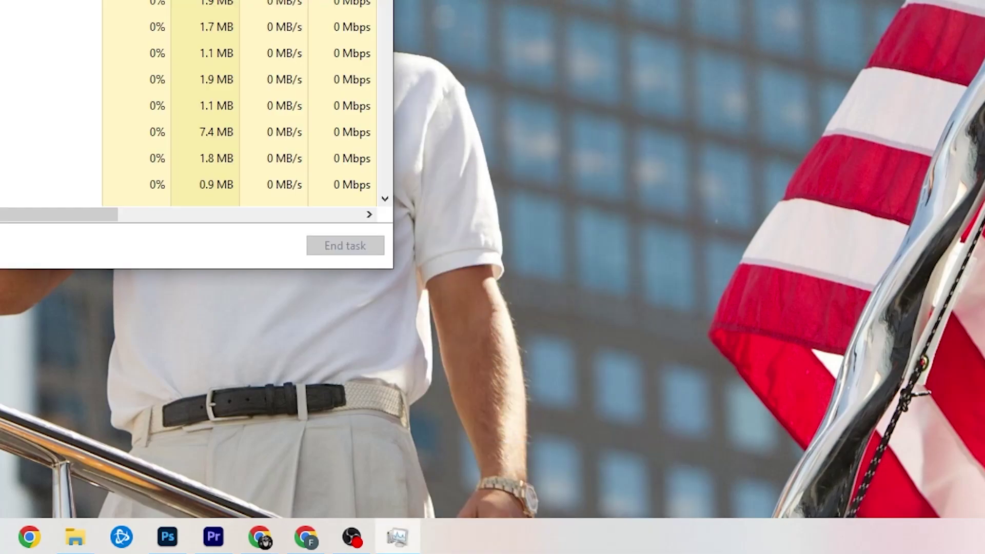
{"action": "double_click", "coordinate": [398, 102]}
{"action": "left_click_drag", "start_coordinate": [451, 5], "coordinate": [425, 45]}
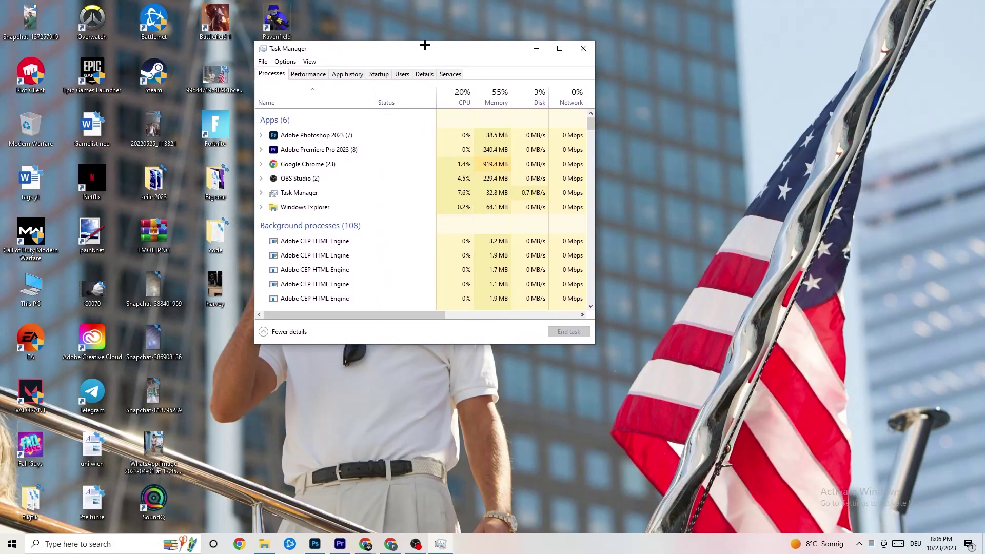
{"action": "left_click", "coordinate": [559, 49]}
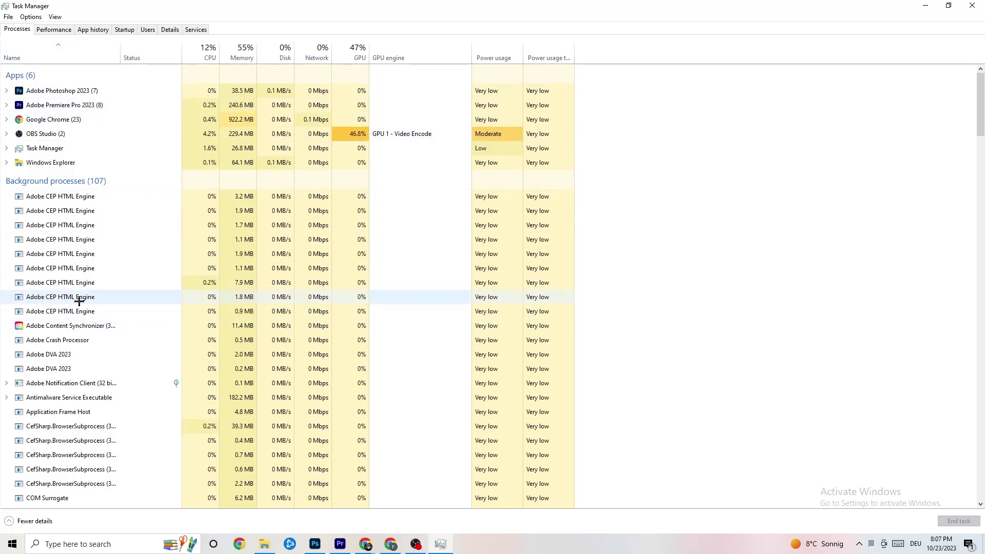
- Look through the running processes and end the Adobe Photoshop 2023 task
{"action": "scroll", "coordinate": [130, 271], "scroll_direction": "down", "scroll_amount": 4}
{"action": "scroll", "coordinate": [130, 271], "scroll_direction": "down", "scroll_amount": 13}
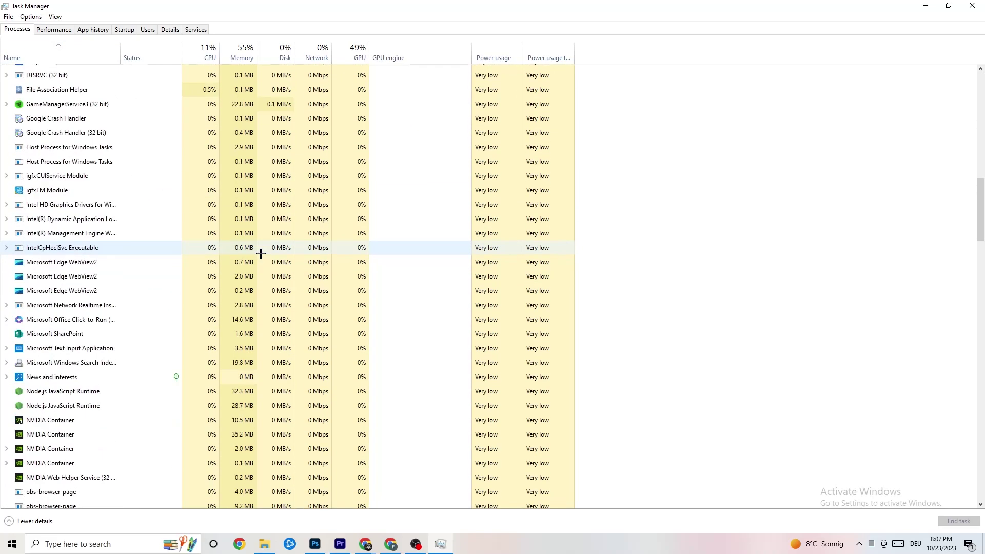
{"action": "scroll", "coordinate": [270, 252], "scroll_direction": "up", "scroll_amount": 16}
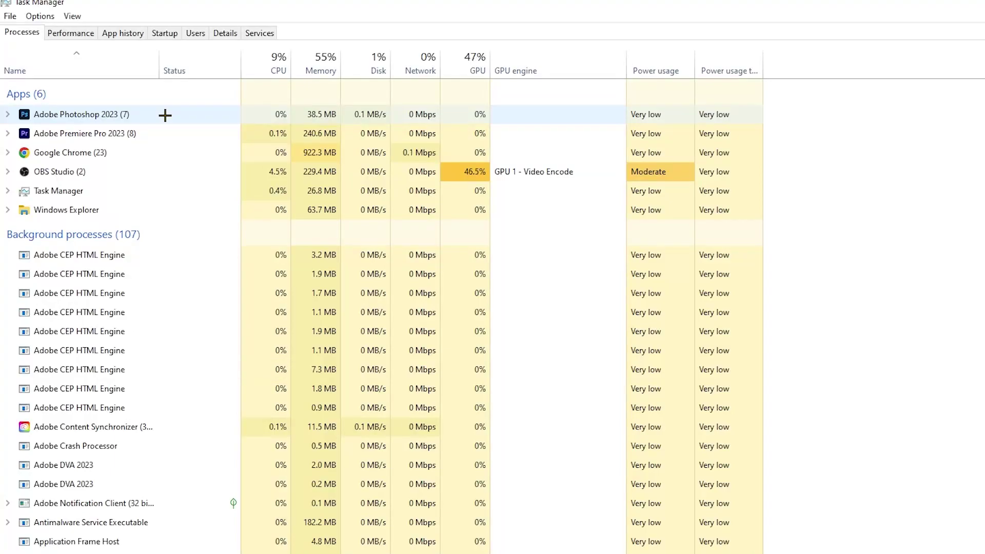
{"action": "right_click", "coordinate": [335, 114]}
{"action": "left_click", "coordinate": [179, 120]}
{"action": "right_click", "coordinate": [179, 120]}
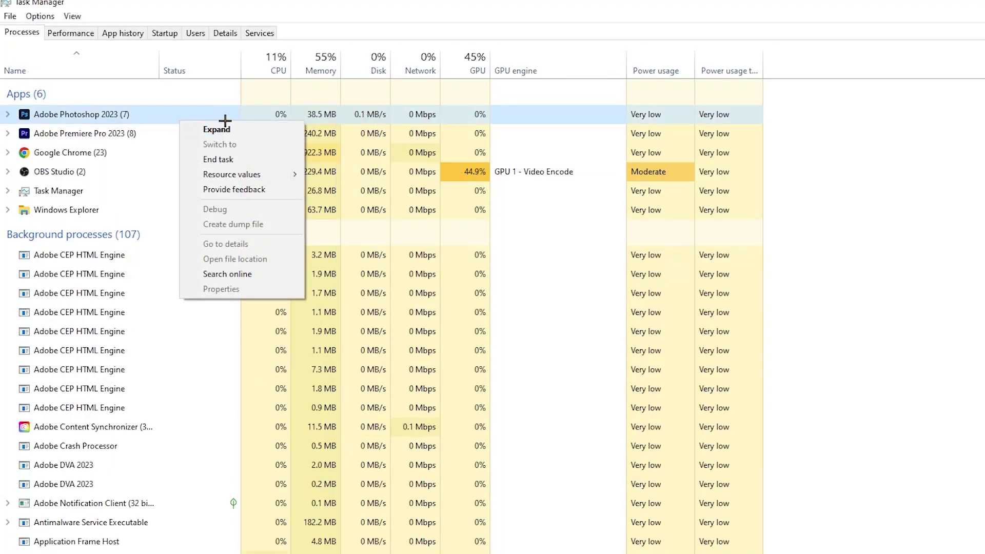
{"action": "left_click", "coordinate": [257, 159]}
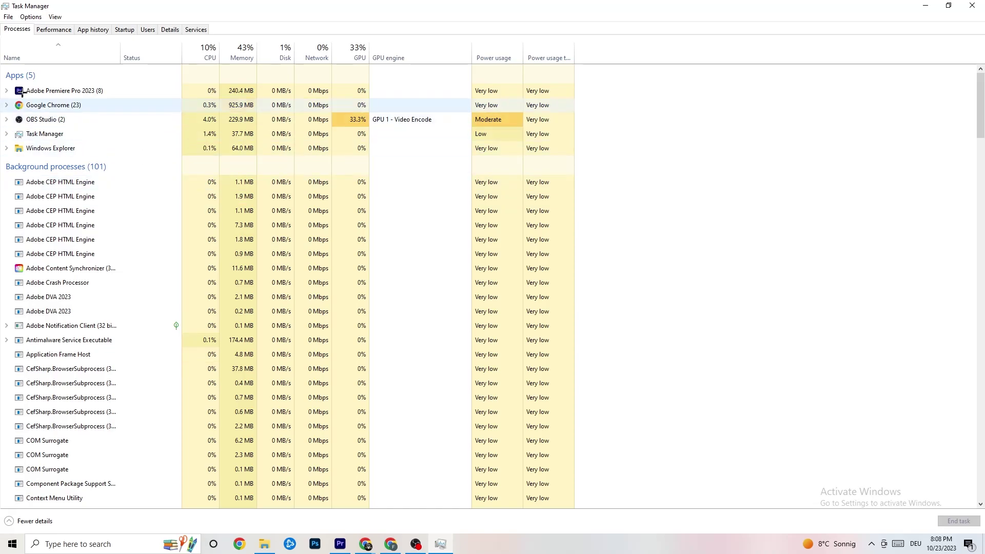
- View the priority choices for the Adobe Premiere Pro process in the detailed process list
{"action": "left_click", "coordinate": [173, 28]}
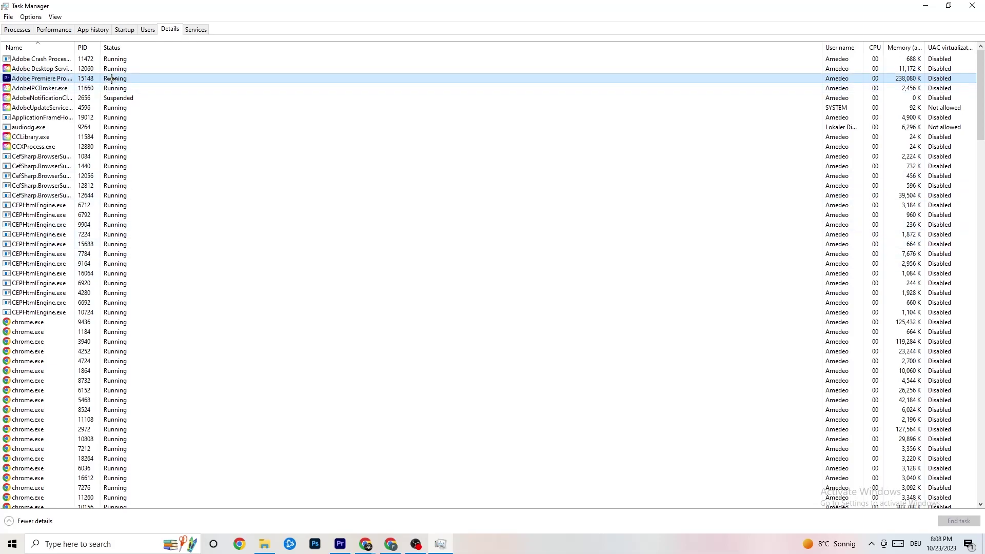
{"action": "right_click", "coordinate": [111, 78]}
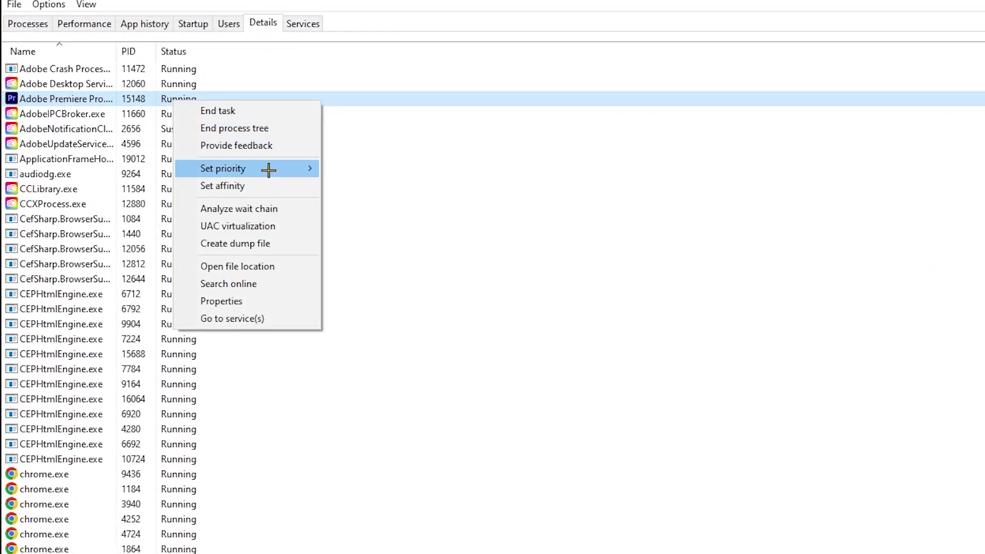
{"action": "mouse_move", "coordinate": [268, 170]}
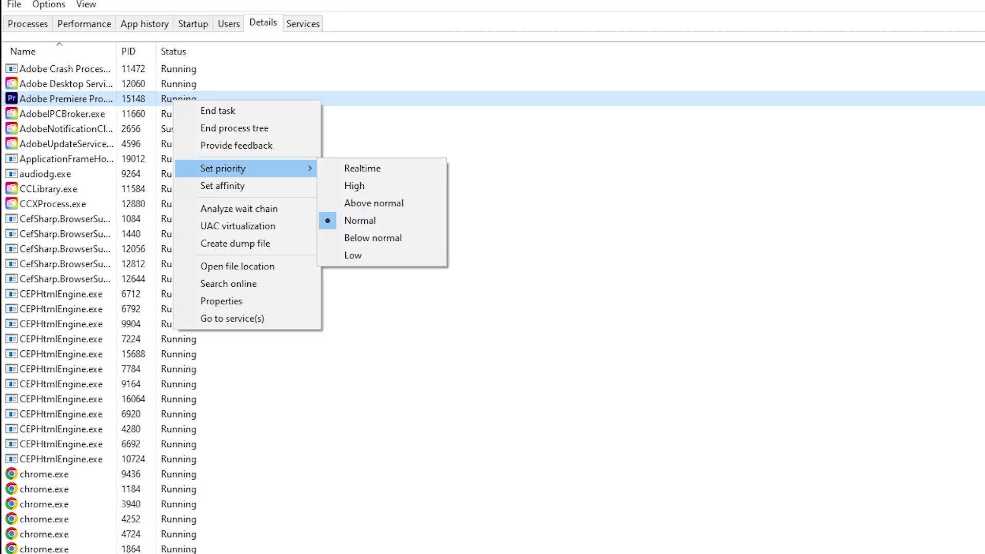
{"action": "left_click", "coordinate": [336, 72]}
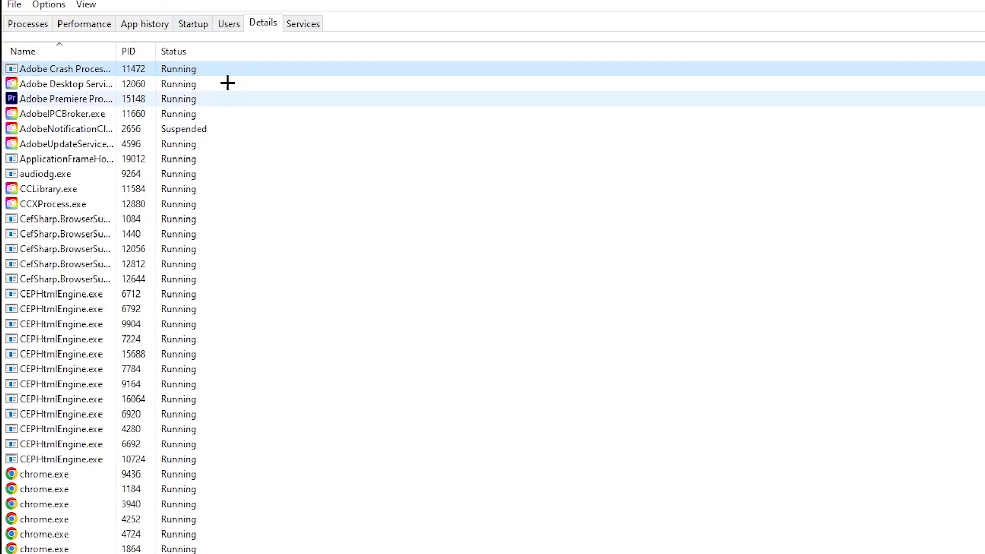
- Review the startup apps and the actions available for Adobe Updater Startup Utility, and close Task Manager
{"action": "left_click", "coordinate": [193, 23]}
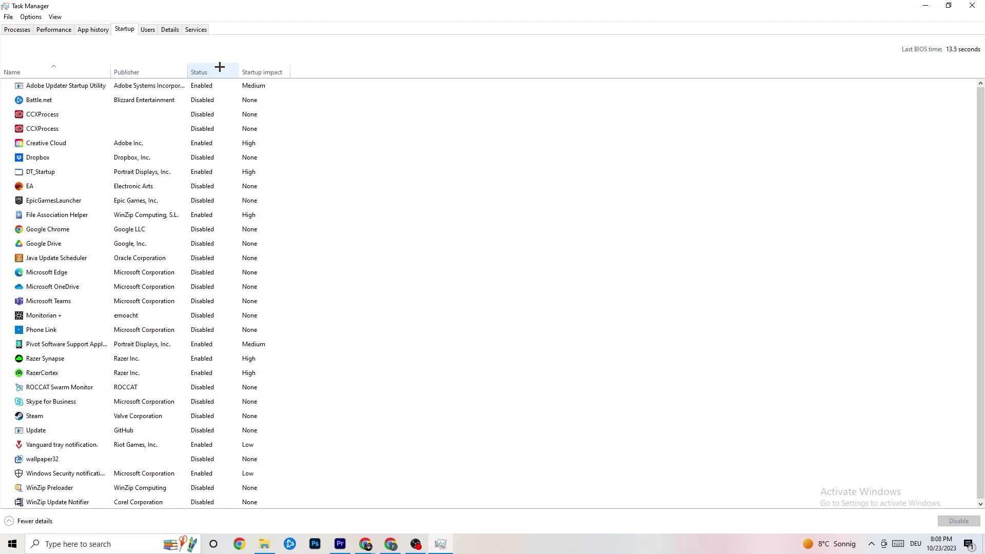
{"action": "right_click", "coordinate": [210, 91]}
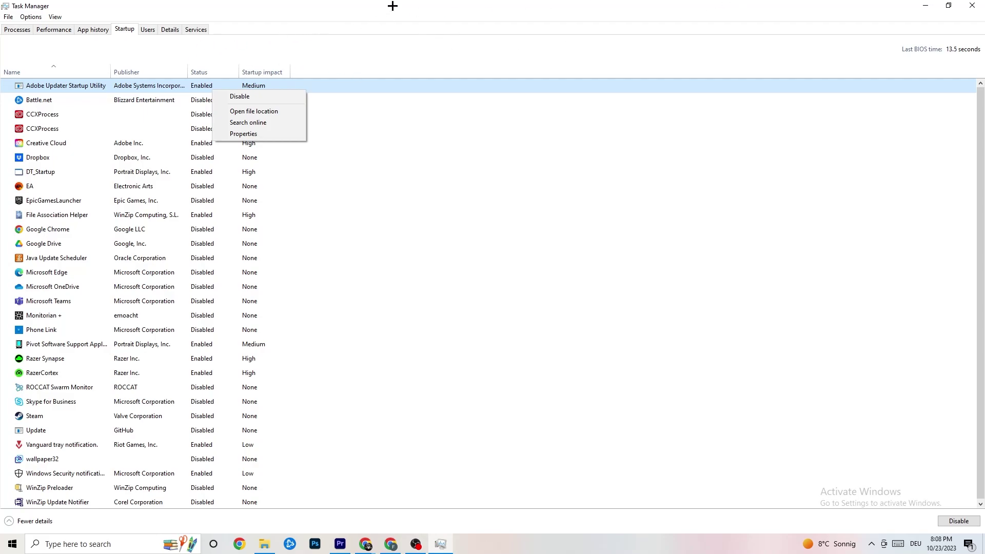
{"action": "left_click", "coordinate": [407, 16]}
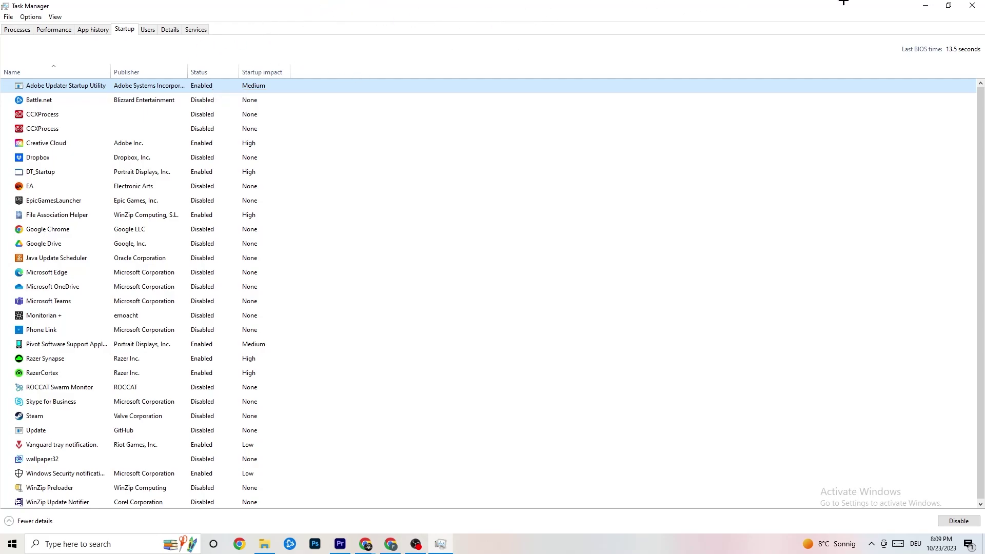
{"action": "left_click", "coordinate": [972, 6]}
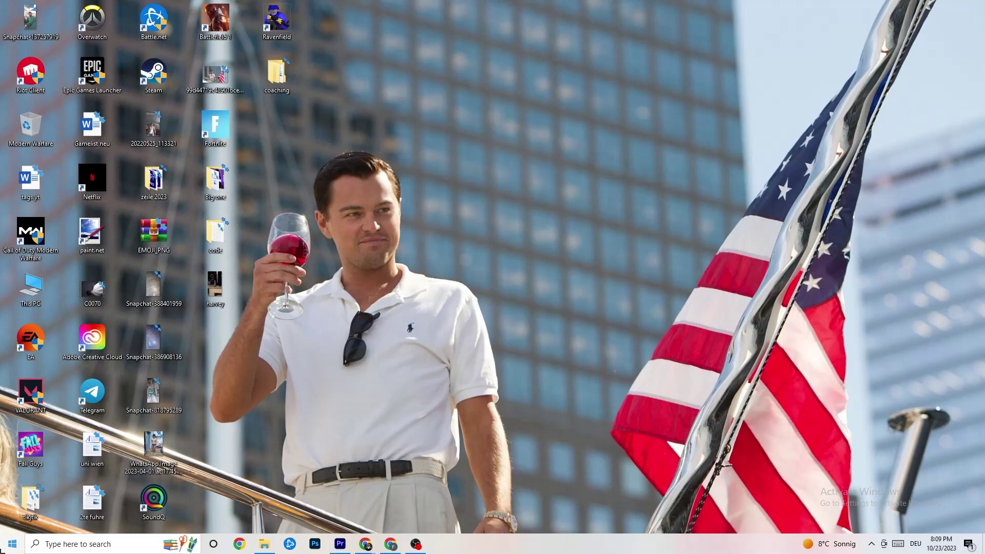
- Open Windows Settings and look over the system's display settings
{"action": "left_click", "coordinate": [13, 544]}
{"action": "left_click", "coordinate": [14, 498]}
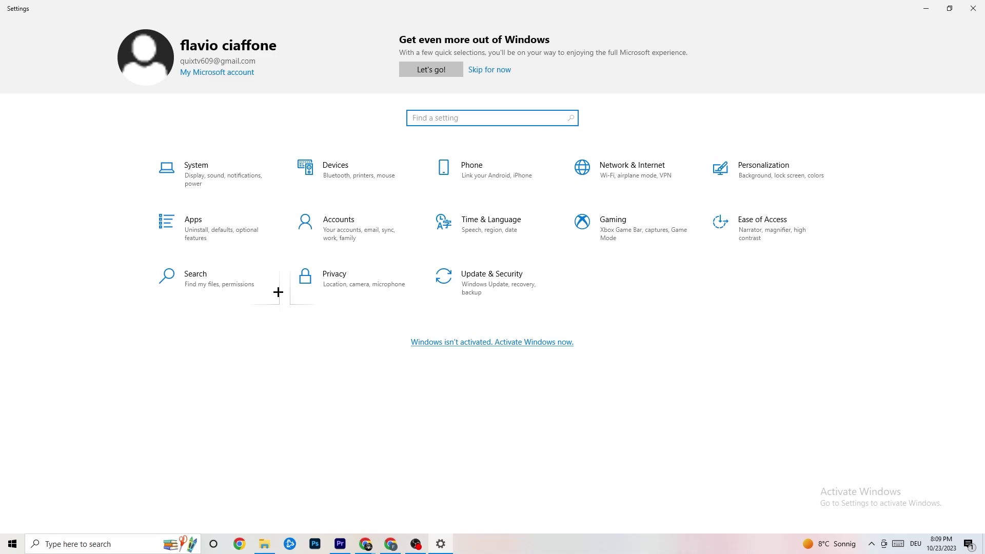
{"action": "left_click", "coordinate": [236, 184]}
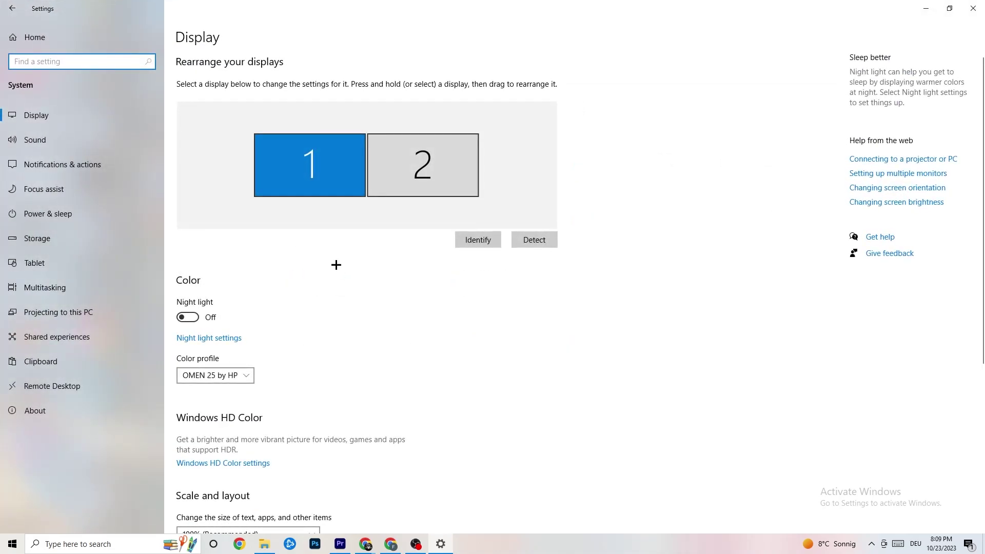
{"action": "scroll", "coordinate": [551, 197], "scroll_direction": "down", "scroll_amount": 2}
{"action": "scroll", "coordinate": [552, 199], "scroll_direction": "up", "scroll_amount": 2}
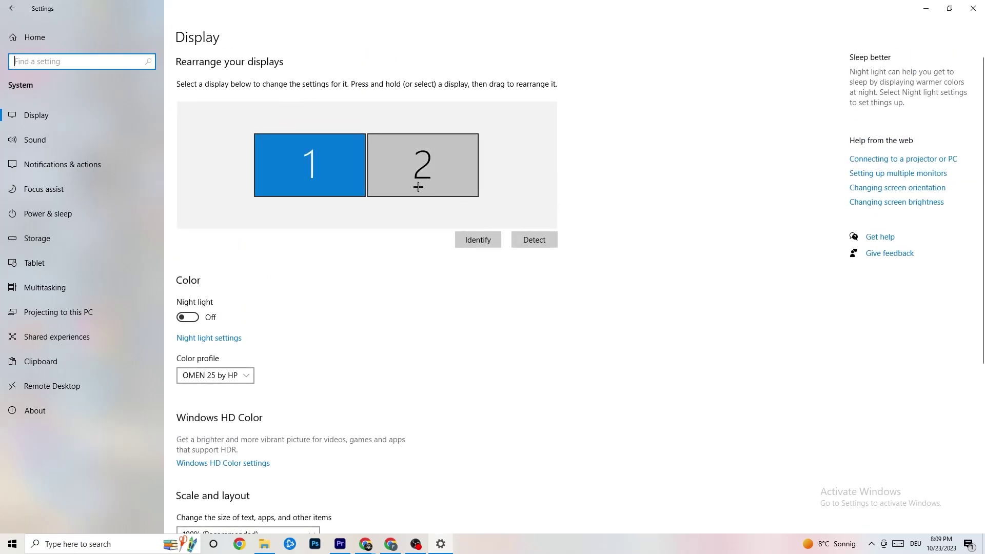
- Review the choices for text and app scaling and for display resolution in the display settings
{"action": "scroll", "coordinate": [392, 164], "scroll_direction": "down", "scroll_amount": 5}
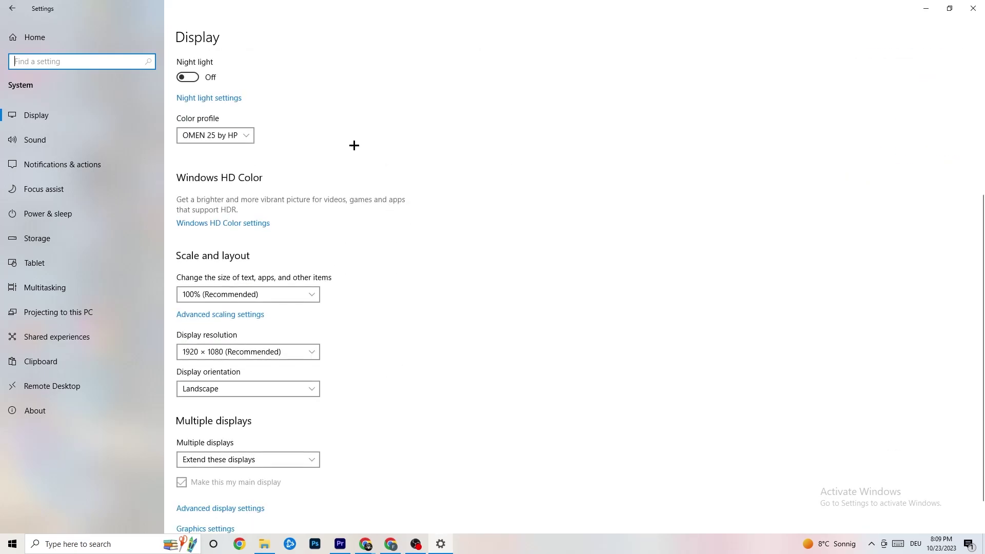
{"action": "left_click", "coordinate": [310, 294]}
{"action": "left_click", "coordinate": [296, 251]}
{"action": "left_click", "coordinate": [257, 294]}
{"action": "left_click", "coordinate": [482, 254]}
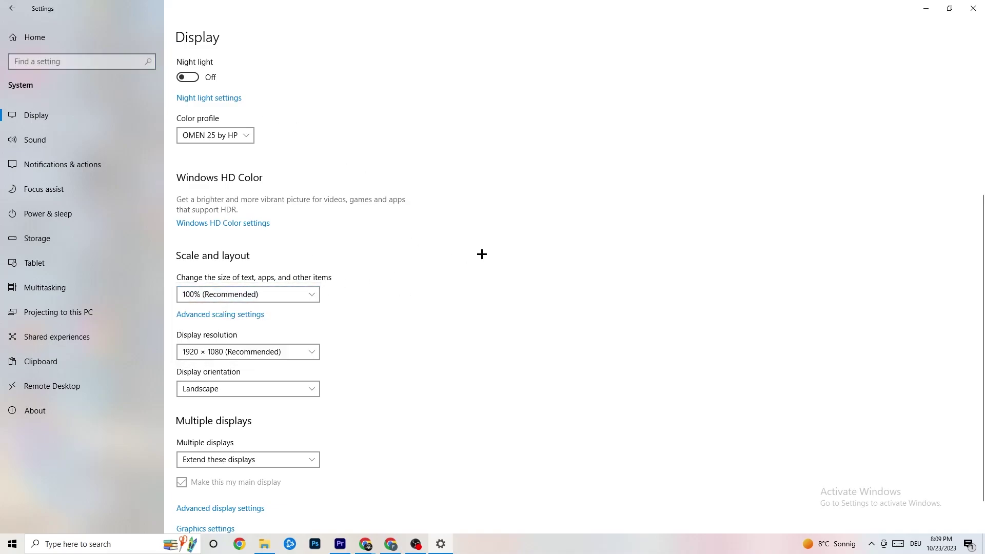
{"action": "left_click", "coordinate": [295, 357]}
{"action": "left_click", "coordinate": [433, 306]}
{"action": "scroll", "coordinate": [424, 279], "scroll_direction": "down", "scroll_amount": 1}
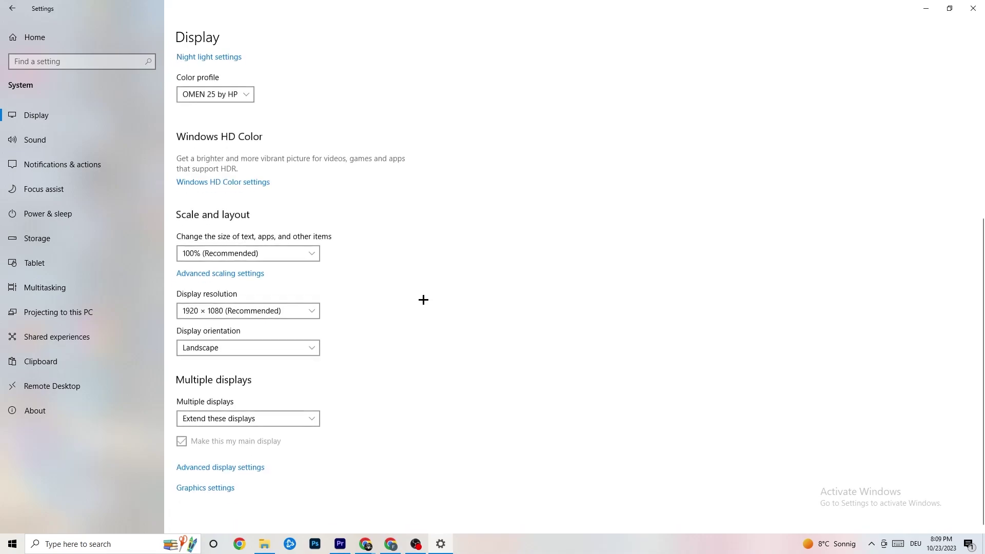
- Review the available power plans in the additional power settings and close Power Options
{"action": "left_click", "coordinate": [97, 214]}
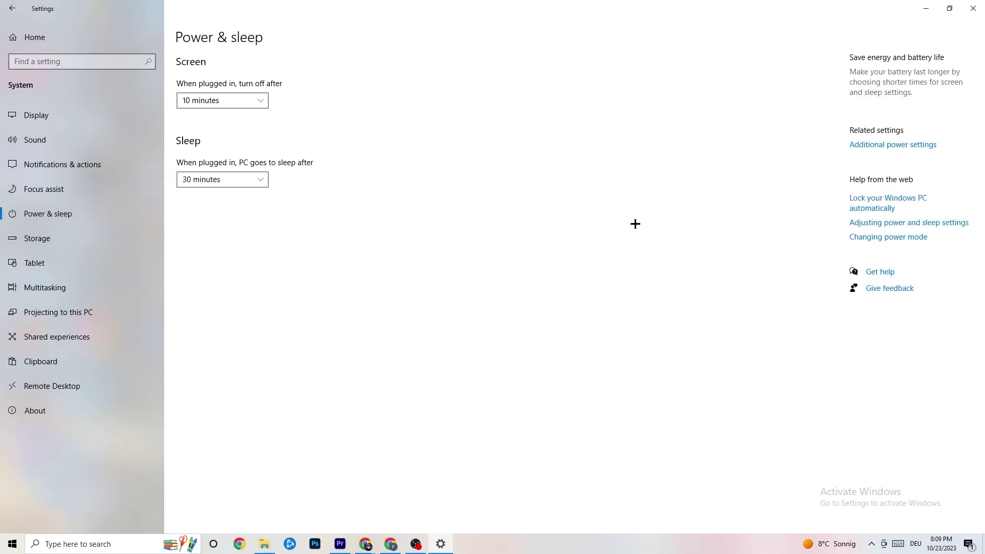
{"action": "left_click", "coordinate": [887, 149]}
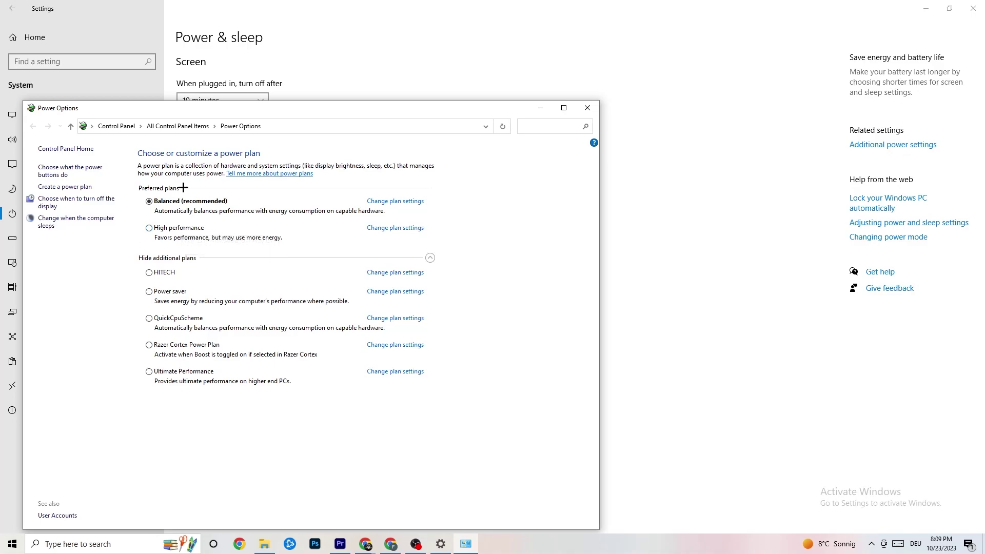
{"action": "left_click", "coordinate": [587, 109]}
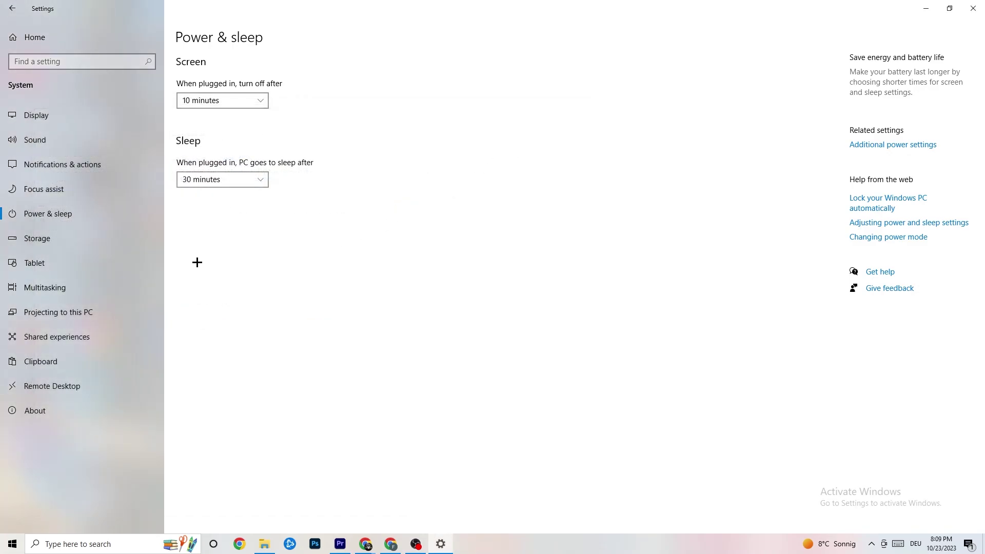
- Review the Storage Sense configuration, including how often it can run, and return to the storage overview
{"action": "left_click", "coordinate": [64, 245]}
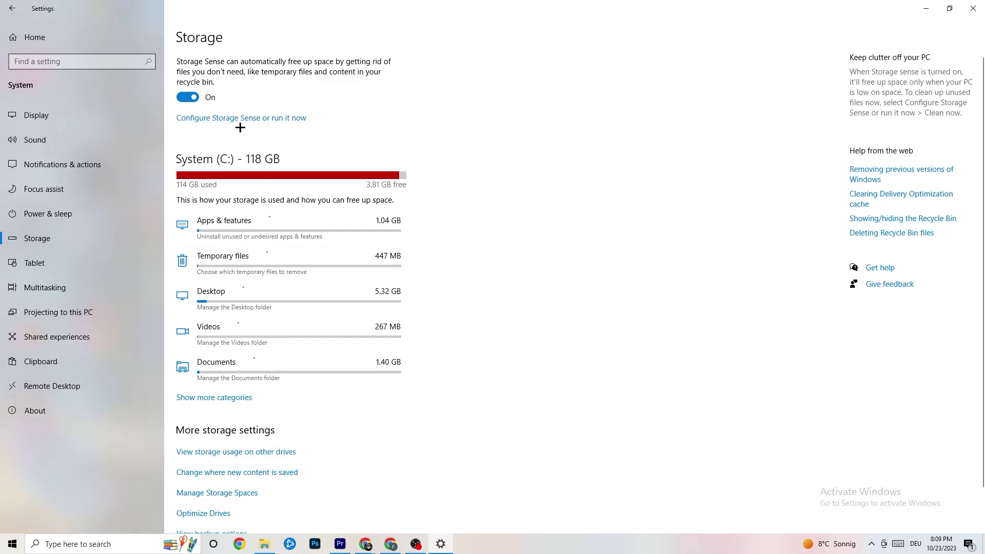
{"action": "left_click", "coordinate": [272, 119]}
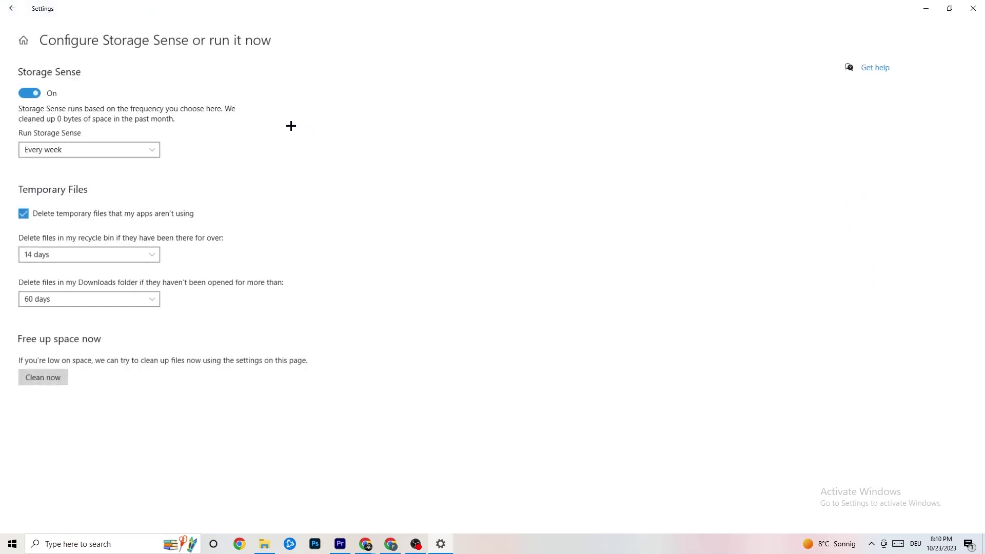
{"action": "left_click", "coordinate": [123, 149]}
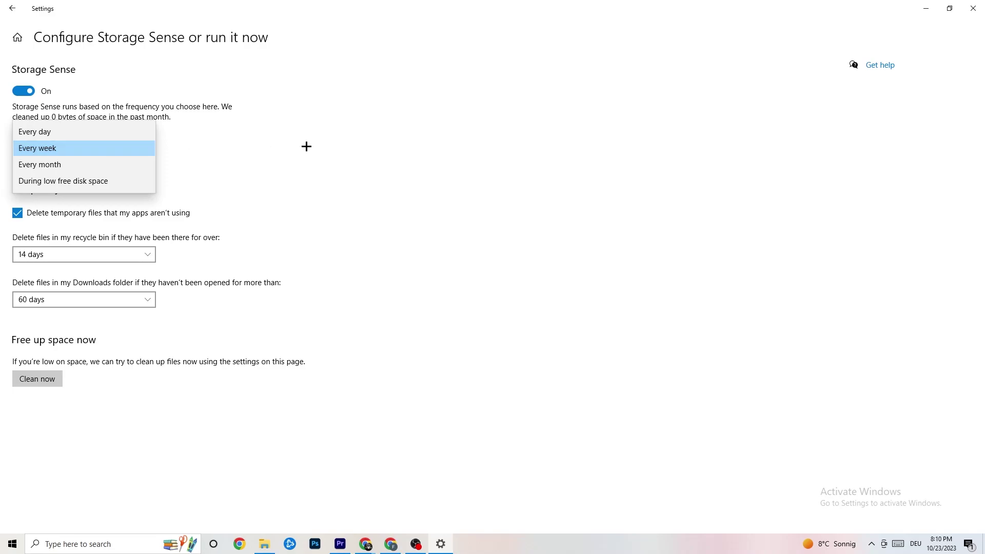
{"action": "left_click", "coordinate": [299, 146]}
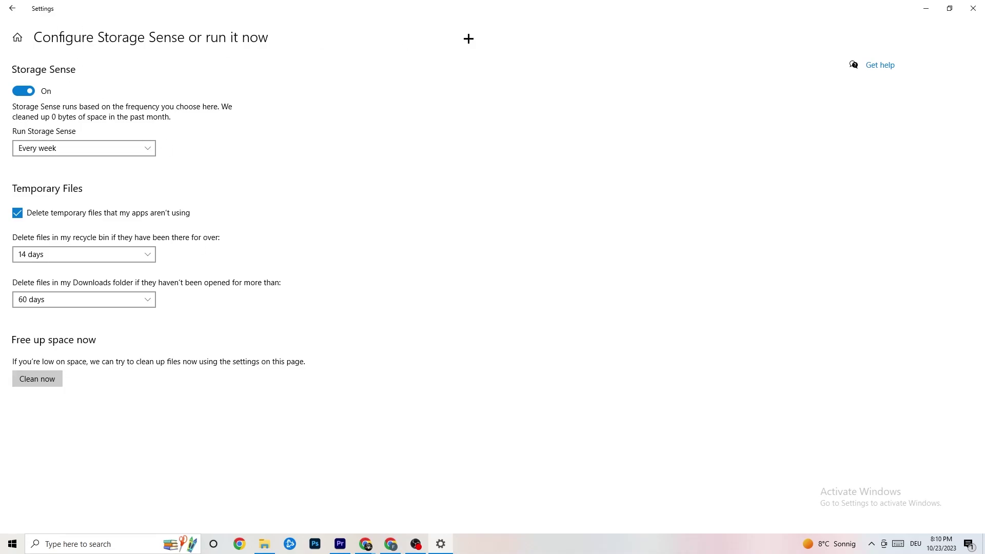
{"action": "left_click", "coordinate": [14, 9]}
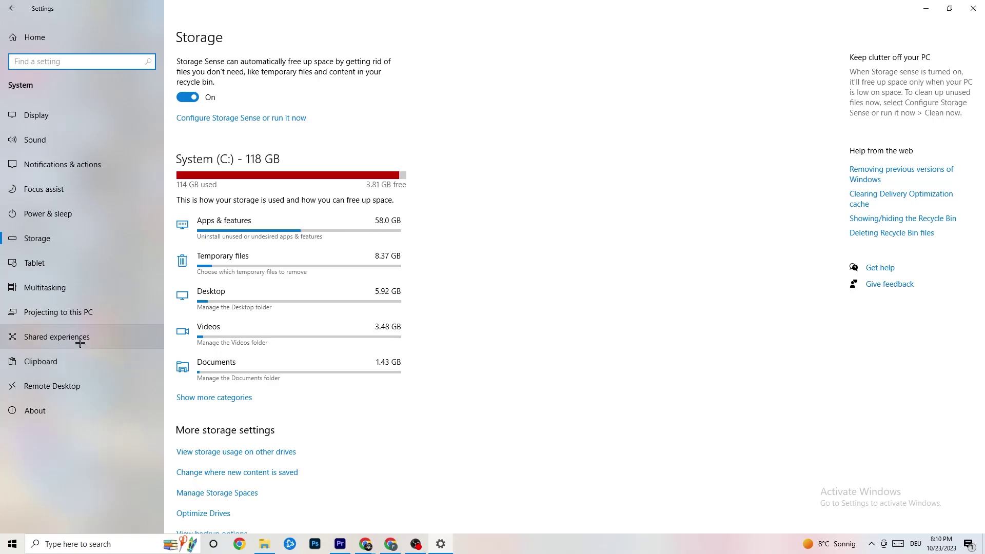
- Look through the Gaming settings for Xbox Game Bar, Captures and Game Mode
{"action": "left_click", "coordinate": [12, 8]}
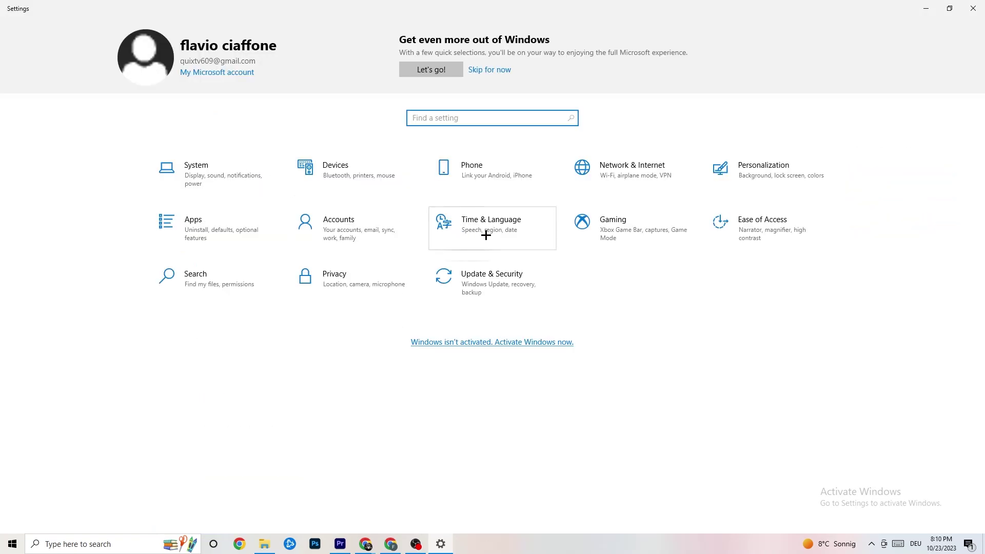
{"action": "left_click", "coordinate": [640, 242]}
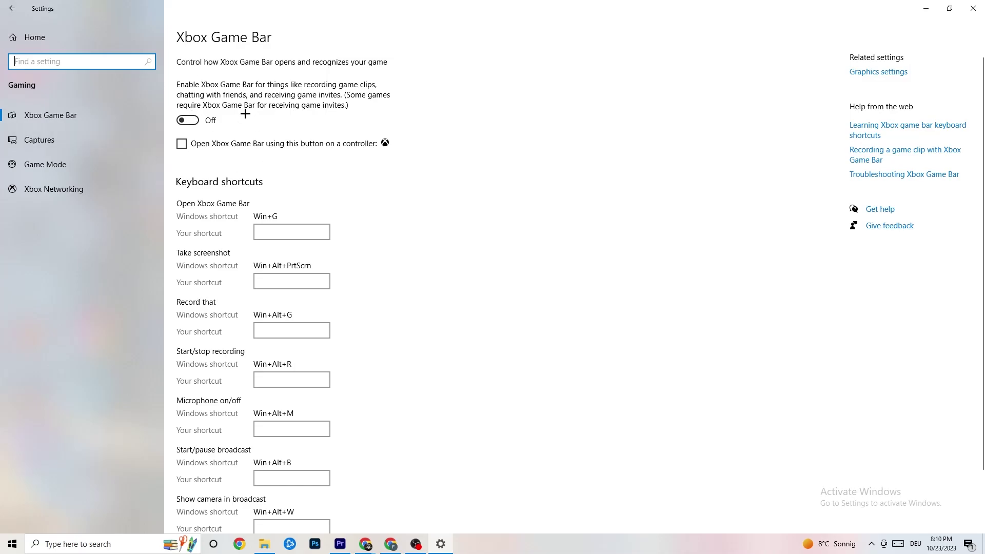
{"action": "left_click", "coordinate": [93, 140]}
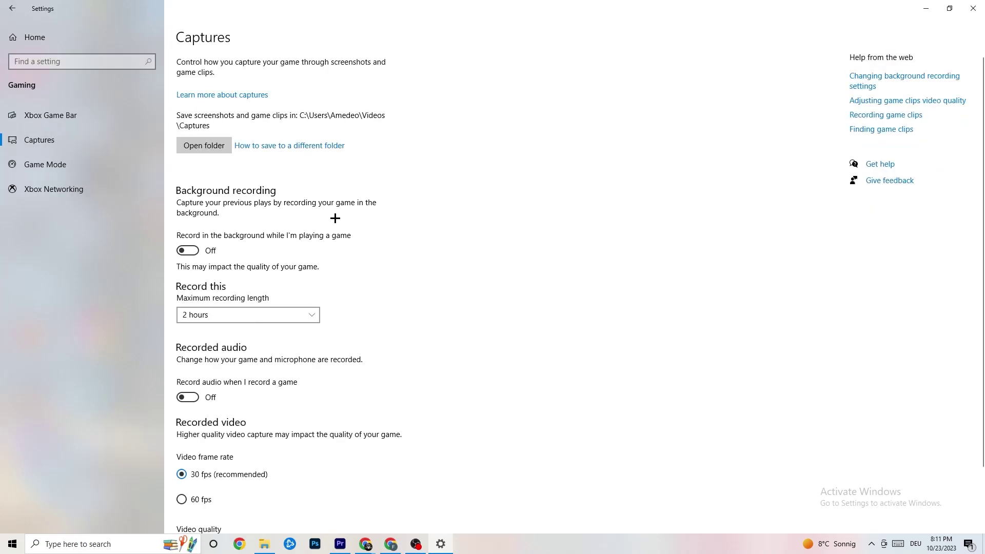
{"action": "scroll", "coordinate": [336, 218], "scroll_direction": "down", "scroll_amount": 2}
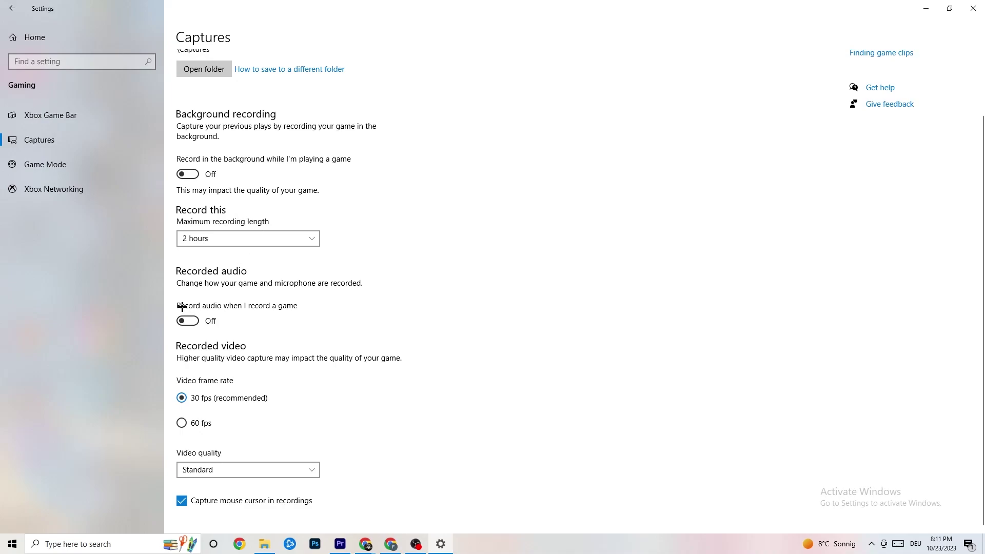
{"action": "left_click", "coordinate": [65, 164]}
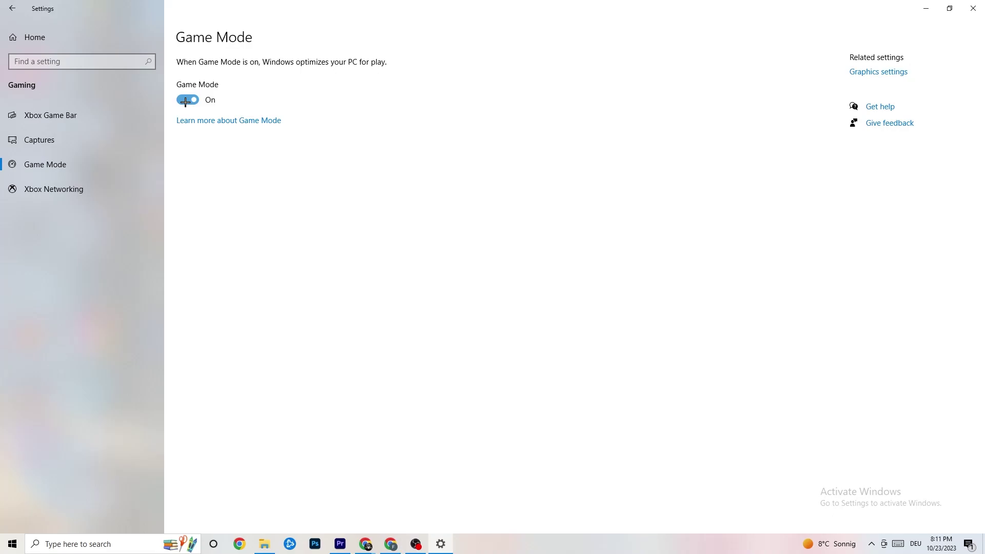
- Check the Windows Update and Troubleshoot pages under Update & Security, and close Settings
{"action": "left_click", "coordinate": [20, 6]}
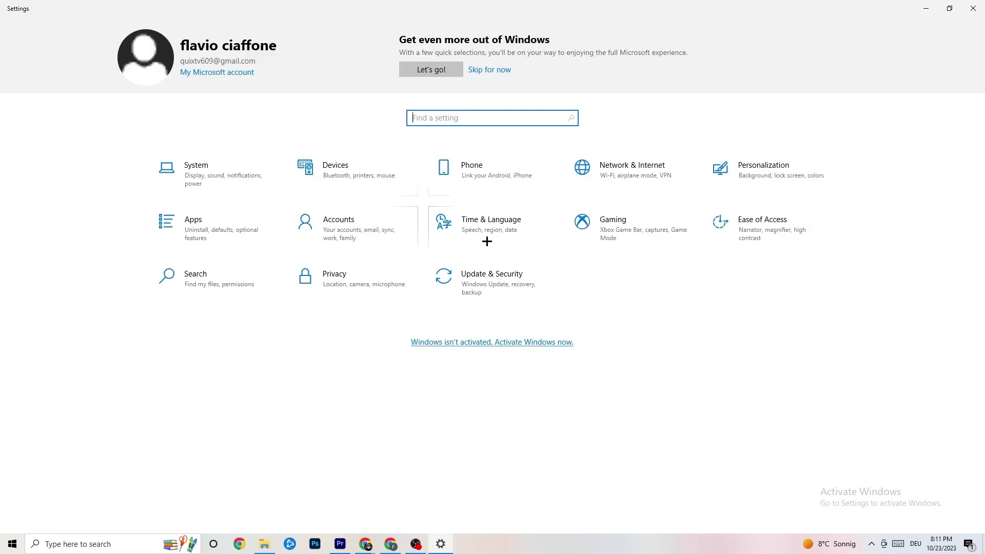
{"action": "left_click", "coordinate": [500, 277]}
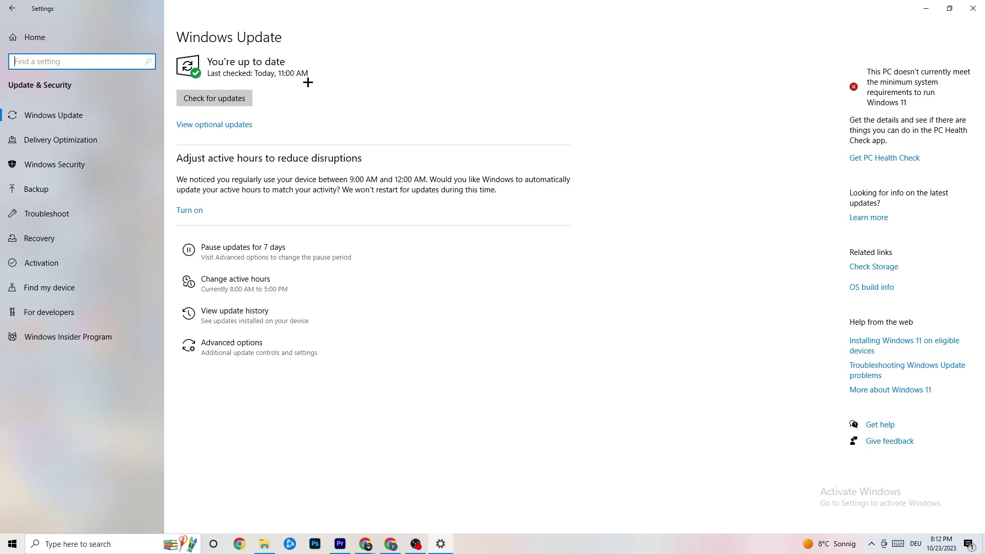
{"action": "left_click", "coordinate": [82, 115]}
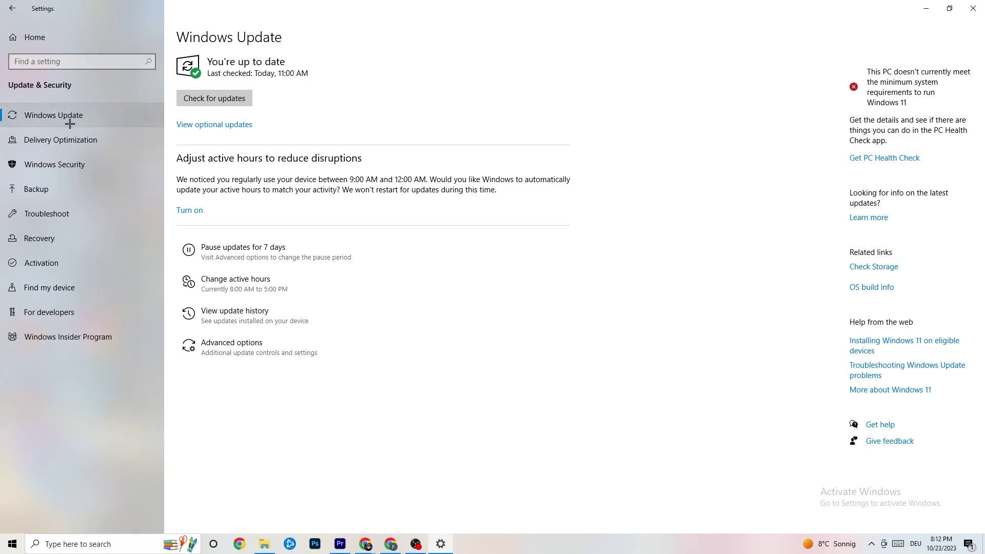
{"action": "left_click", "coordinate": [60, 212]}
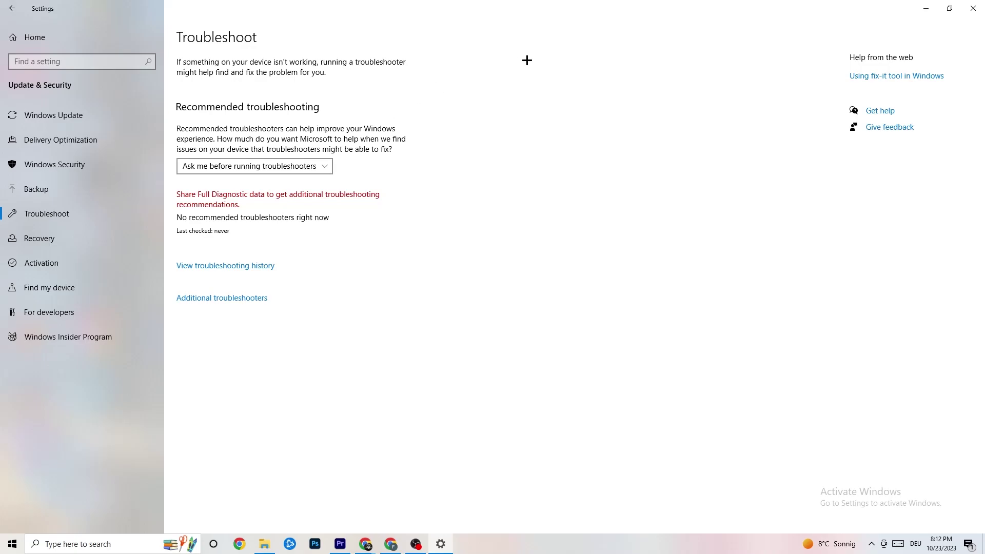
{"action": "left_click", "coordinate": [973, 7]}
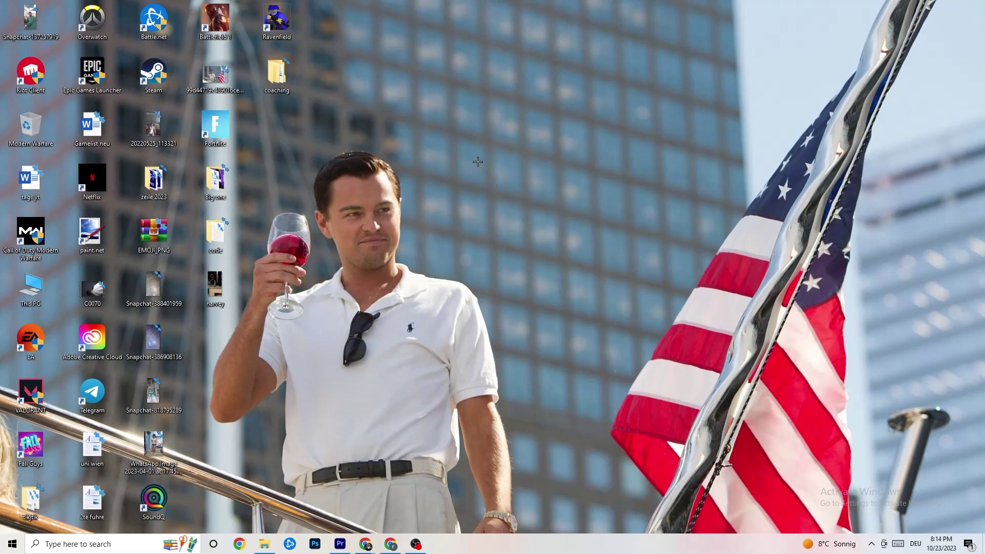
- Open NVIDIA Control Panel from the desktop, review the image preview and display resolution settings, and close it
{"action": "right_click", "coordinate": [440, 133]}
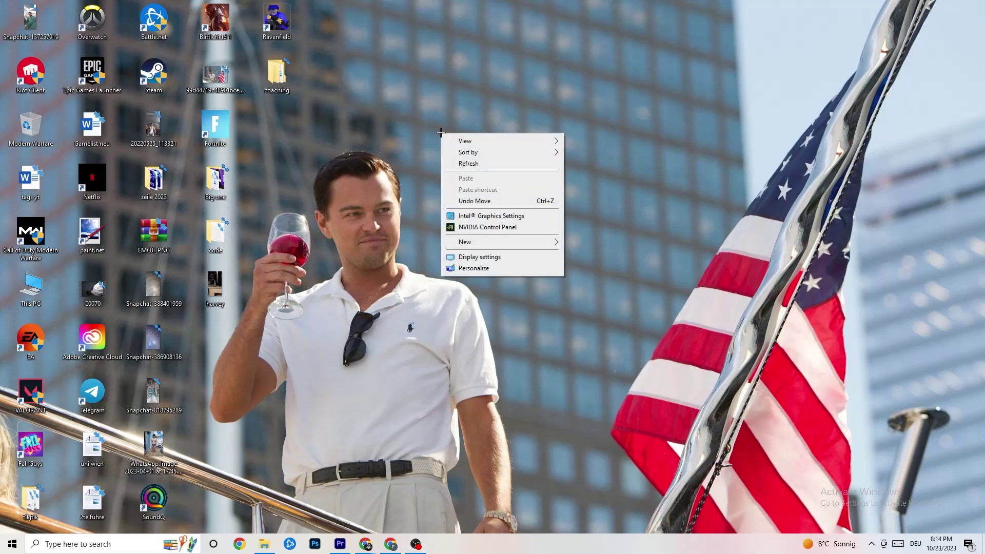
{"action": "left_click", "coordinate": [476, 227]}
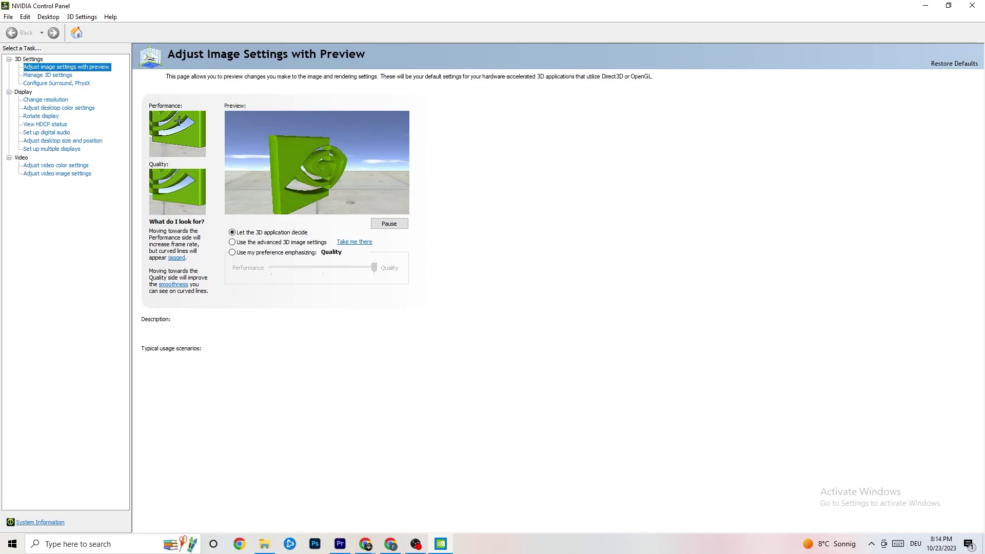
{"action": "mouse_move", "coordinate": [272, 237]}
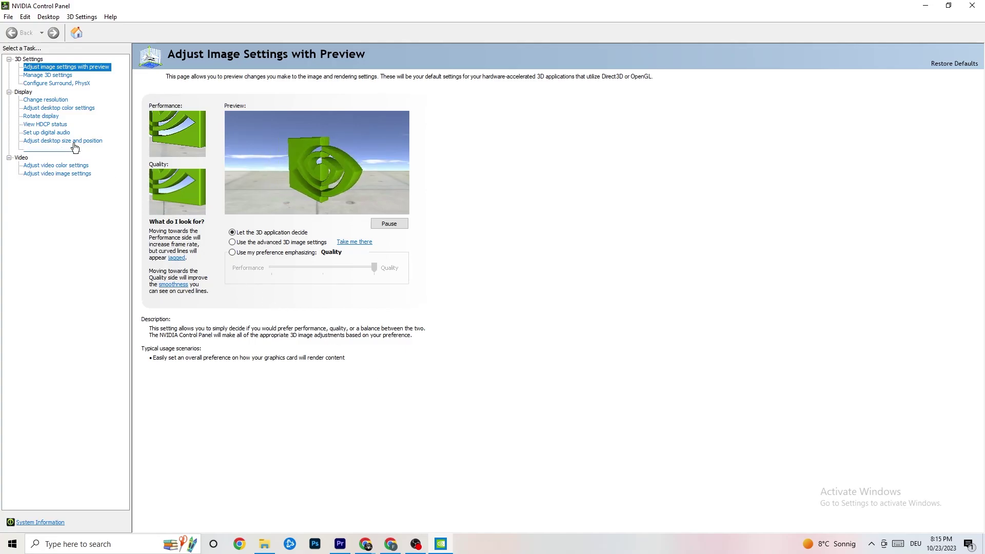
{"action": "left_click", "coordinate": [41, 101]}
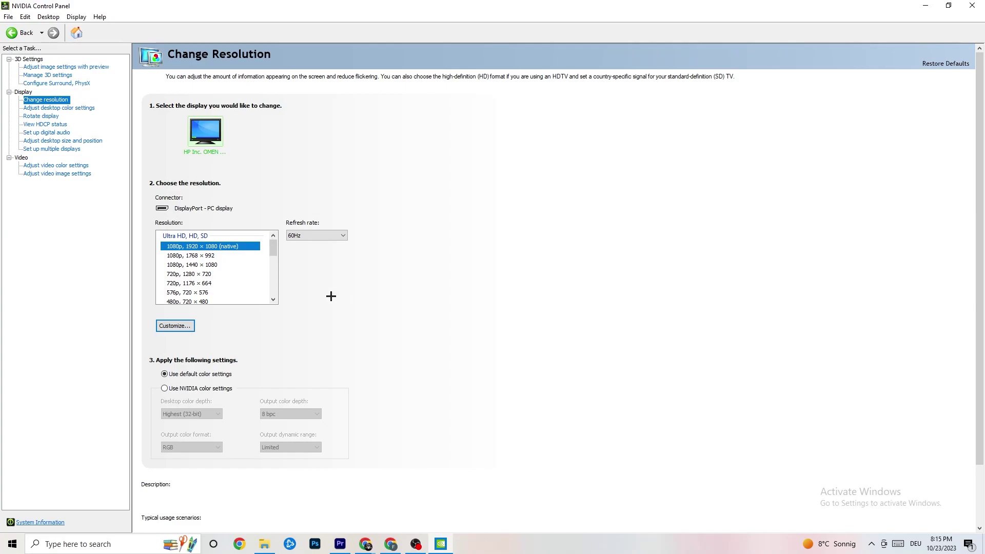
{"action": "mouse_move", "coordinate": [233, 250]}
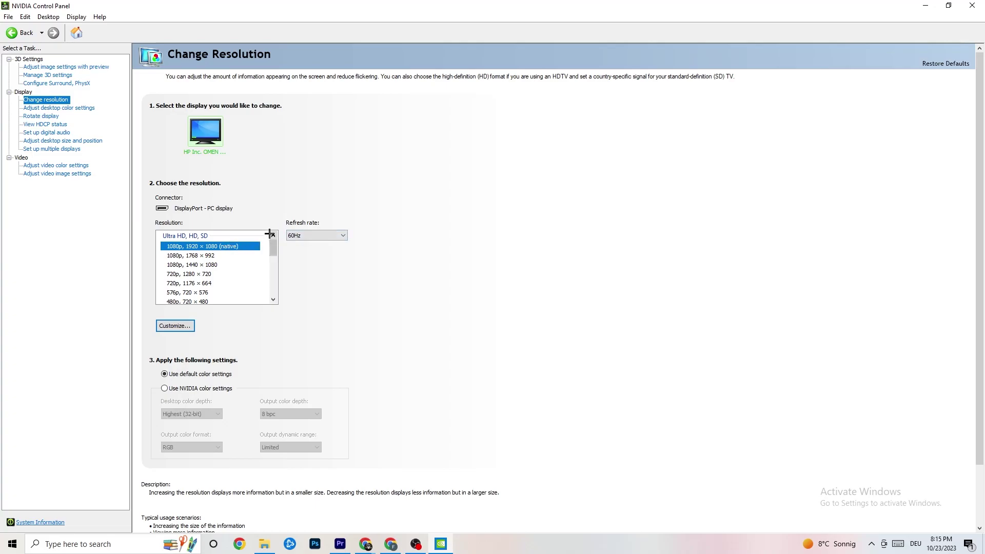
{"action": "scroll", "coordinate": [273, 251], "scroll_direction": "down", "scroll_amount": 1}
{"action": "scroll", "coordinate": [273, 251], "scroll_direction": "up", "scroll_amount": 1}
{"action": "key", "text": "alt+F4"}
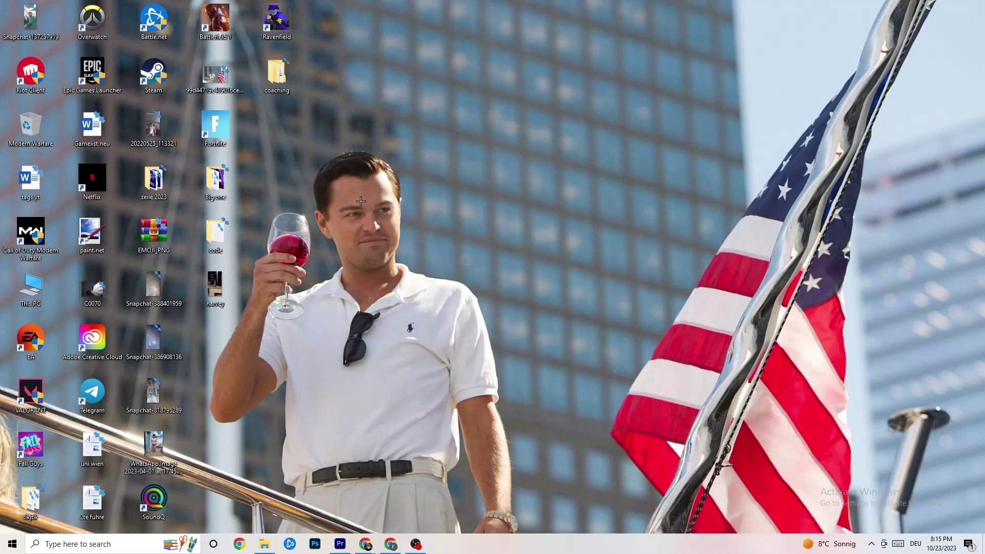
- View the Windows power choices for restarting the PC and dismiss them without choosing one
{"action": "left_click", "coordinate": [12, 543]}
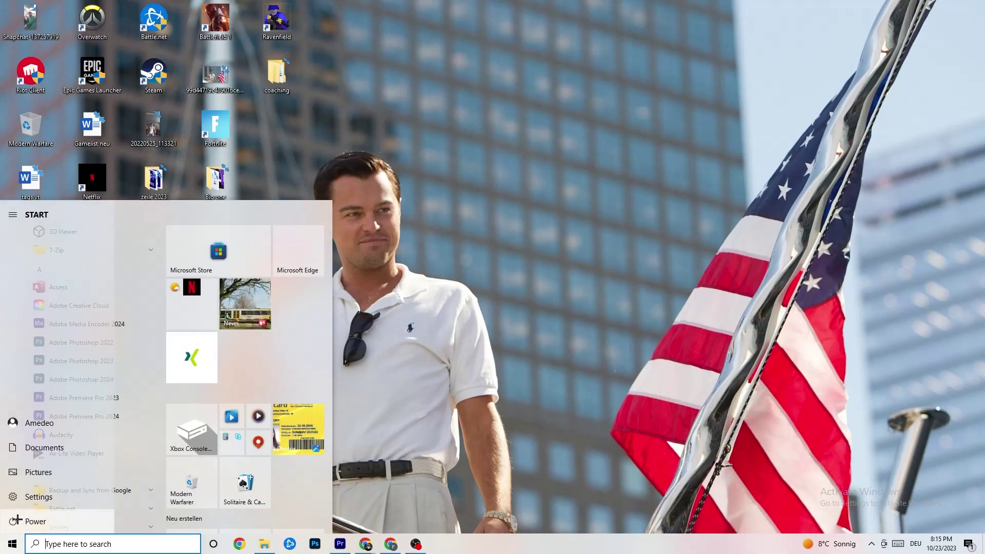
{"action": "left_click", "coordinate": [41, 521]}
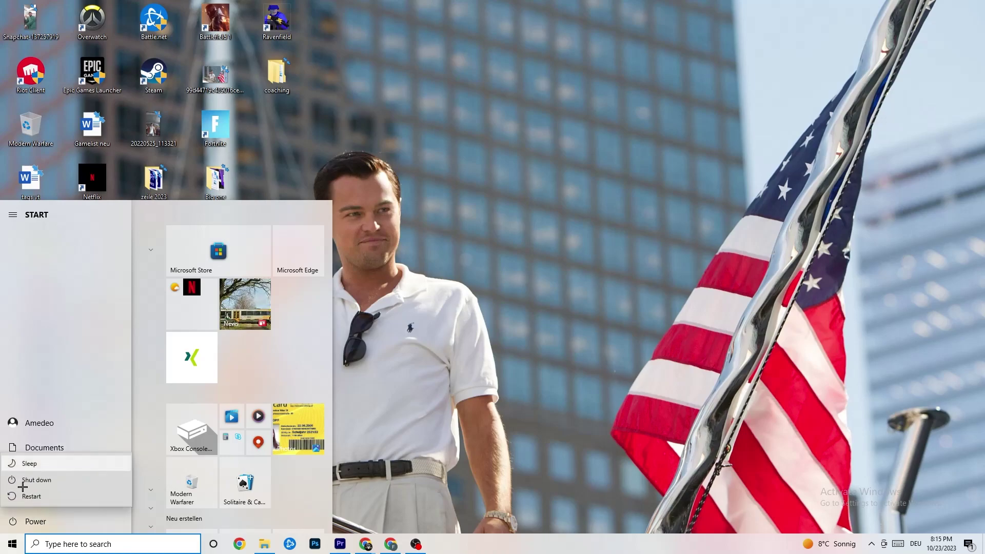
{"action": "left_click", "coordinate": [519, 141]}
{"action": "left_click", "coordinate": [515, 132]}
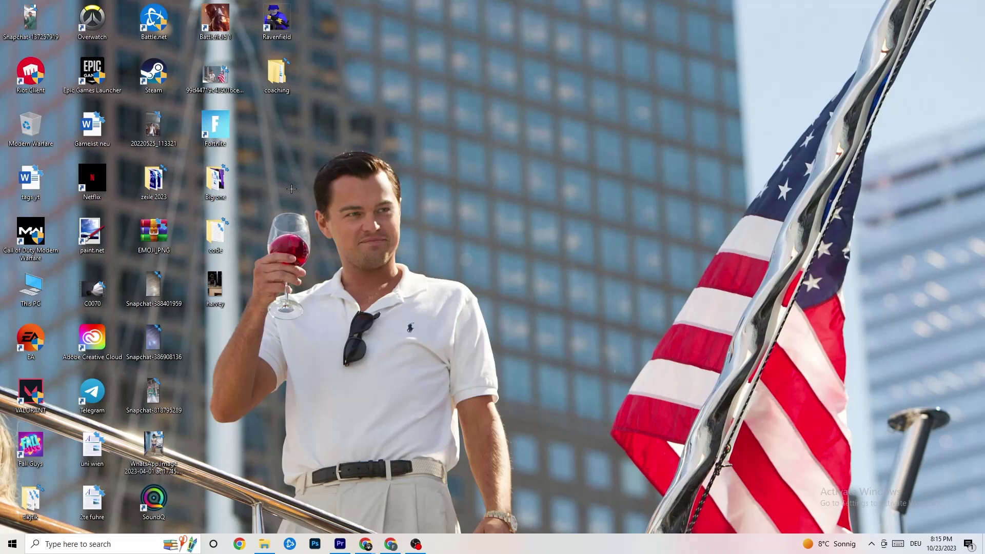